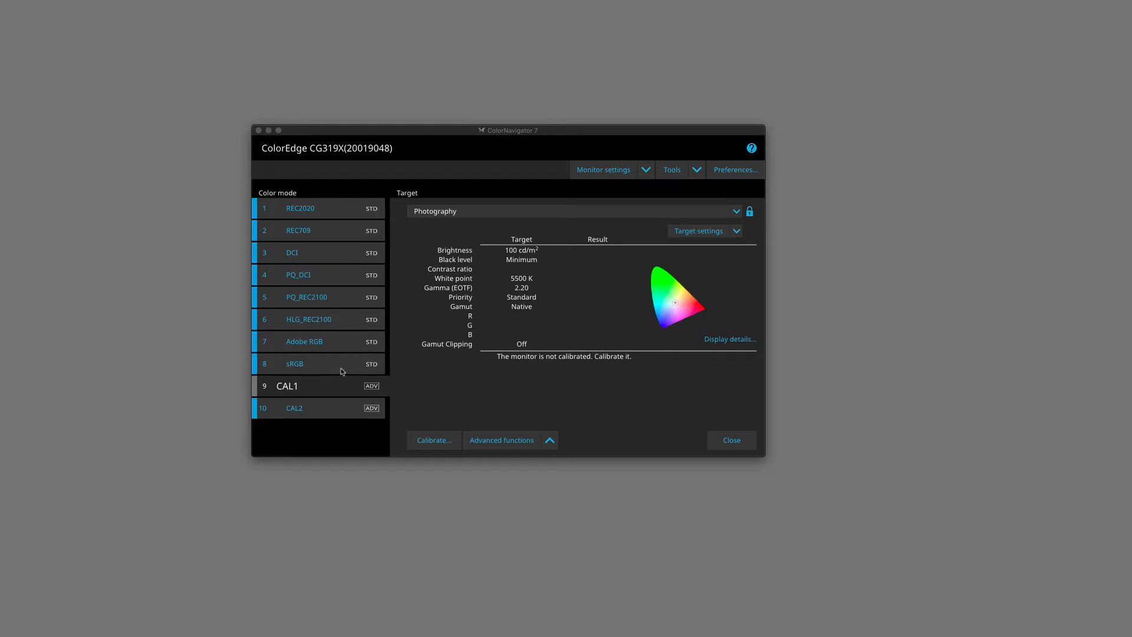
# Review the sRGB color mode's settings and the saved targets available for the CAL1 mode.
pyautogui.click(342, 363)
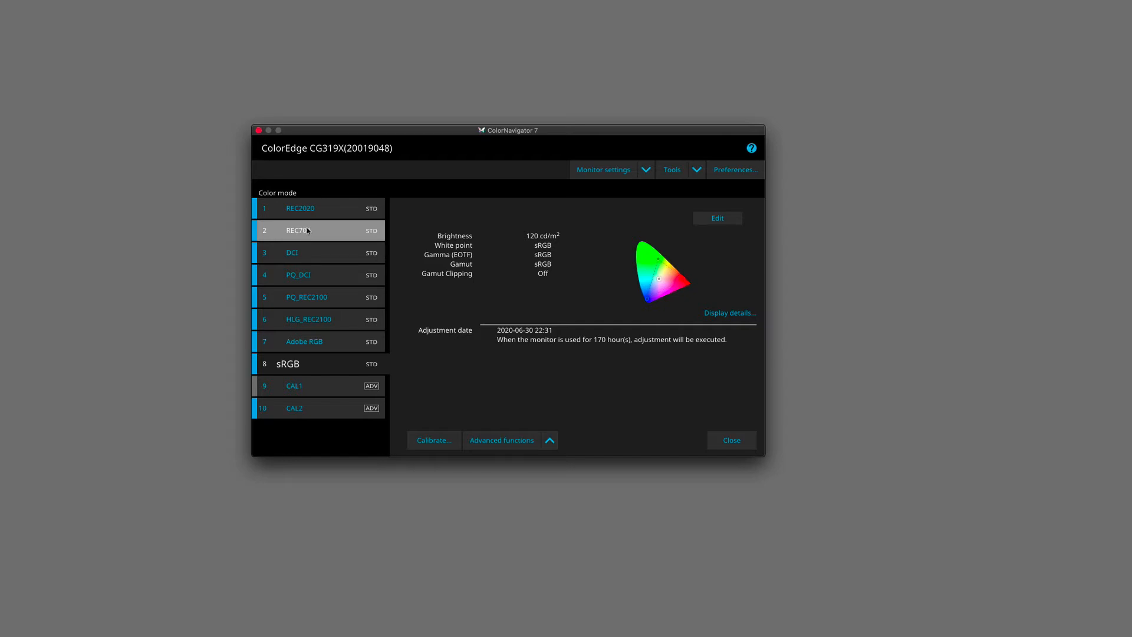
pyautogui.click(334, 388)
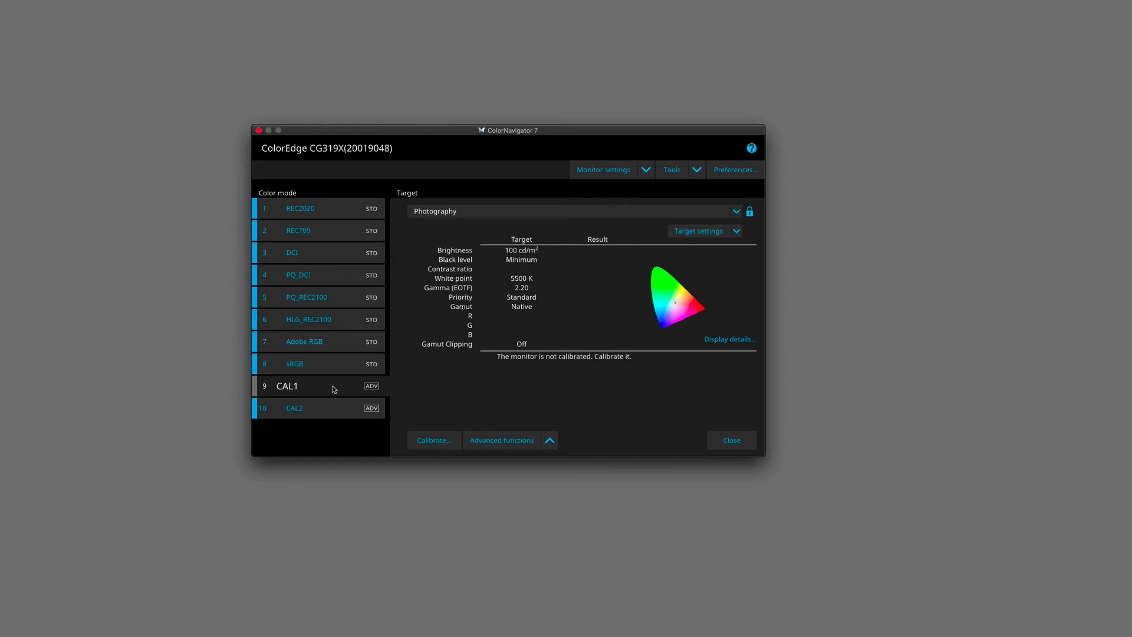
pyautogui.click(565, 211)
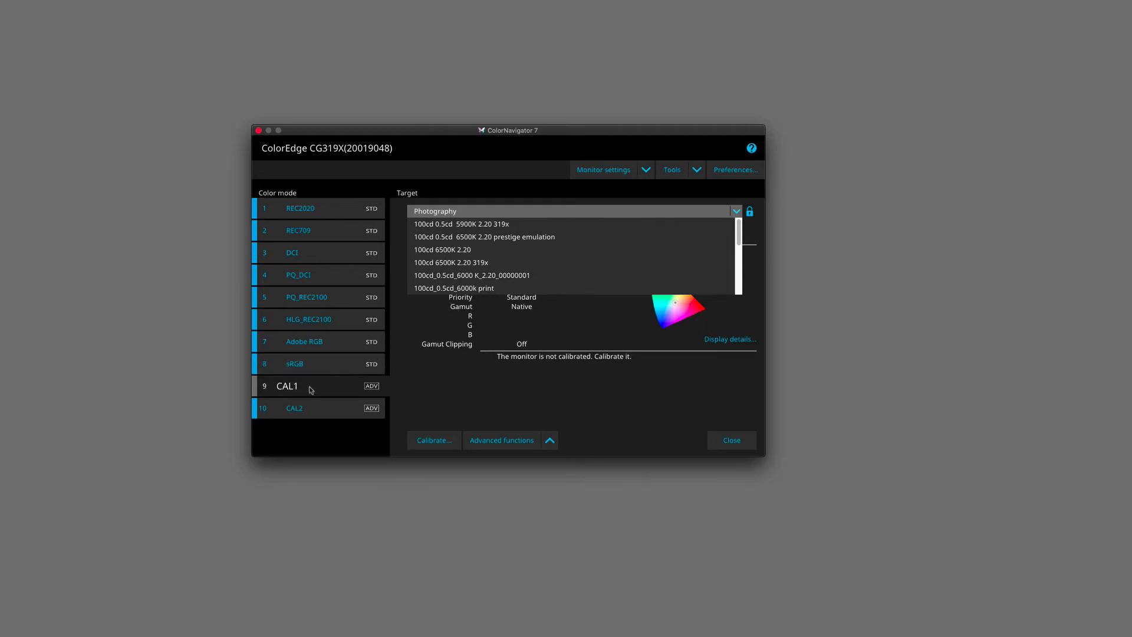
pyautogui.click(186, 405)
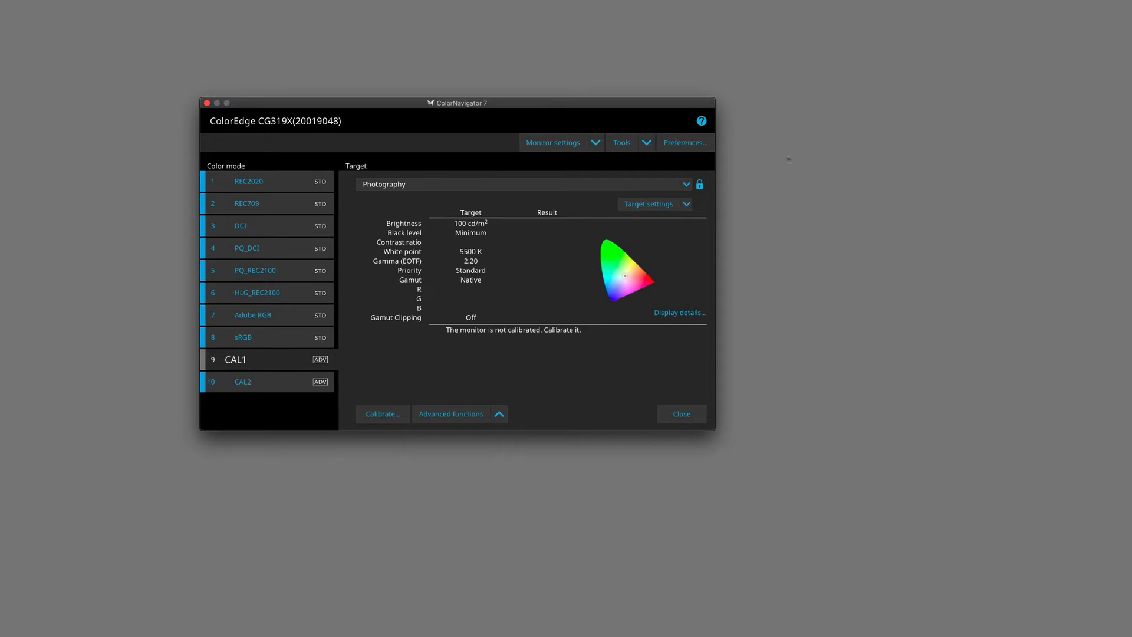
# Create a new manually entered target for CAL1 and start its name with "iso3664-".
pyautogui.click(665, 204)
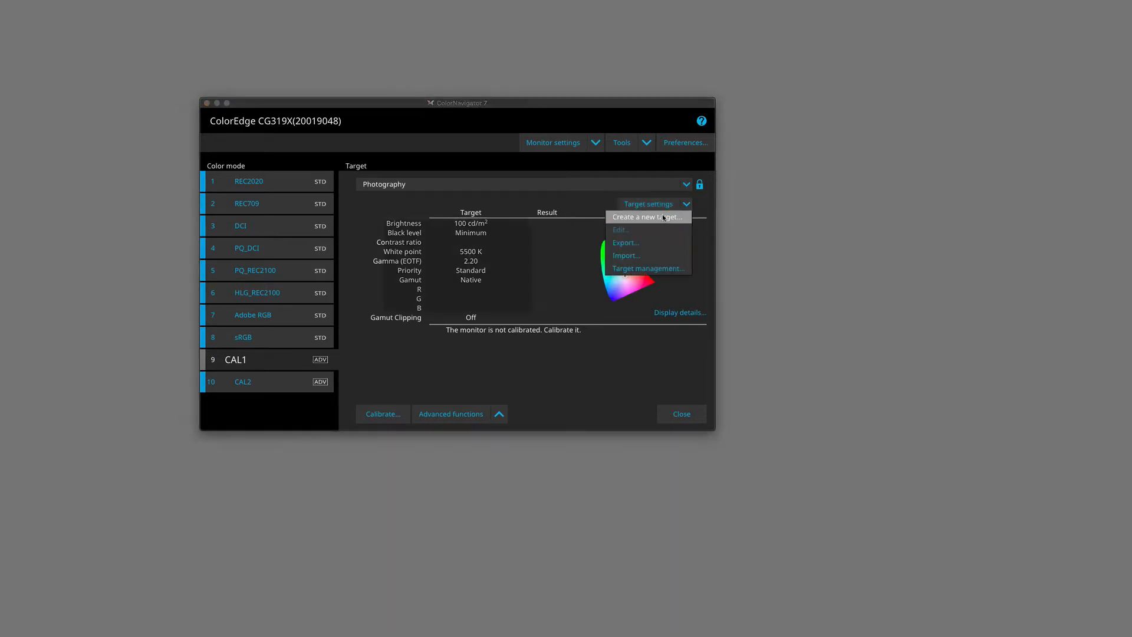
pyautogui.click(664, 217)
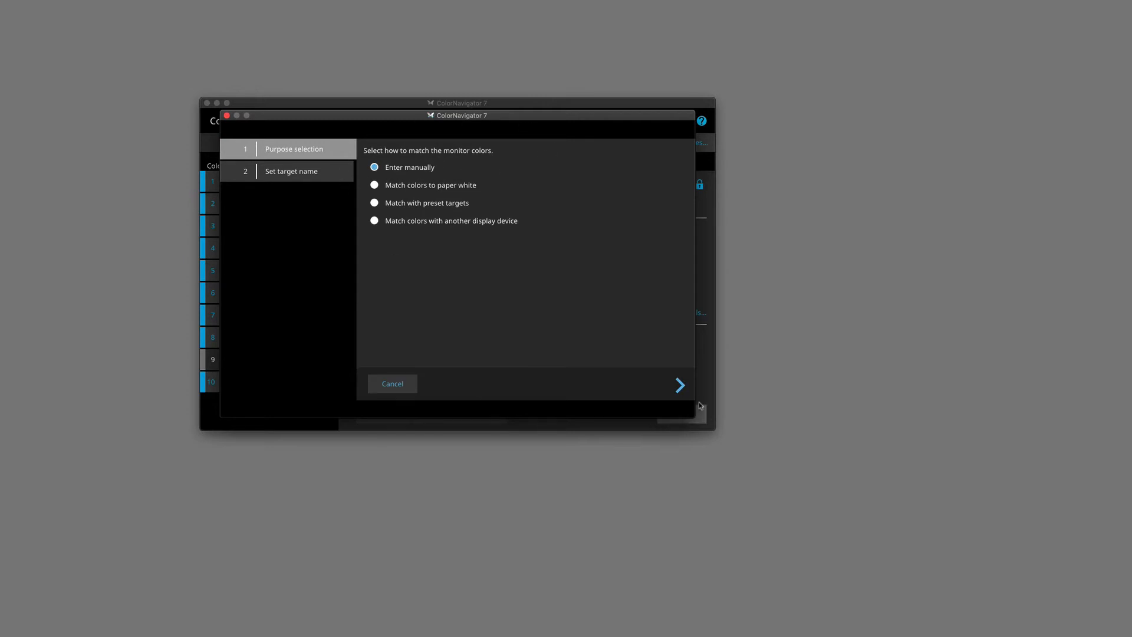
pyautogui.click(680, 386)
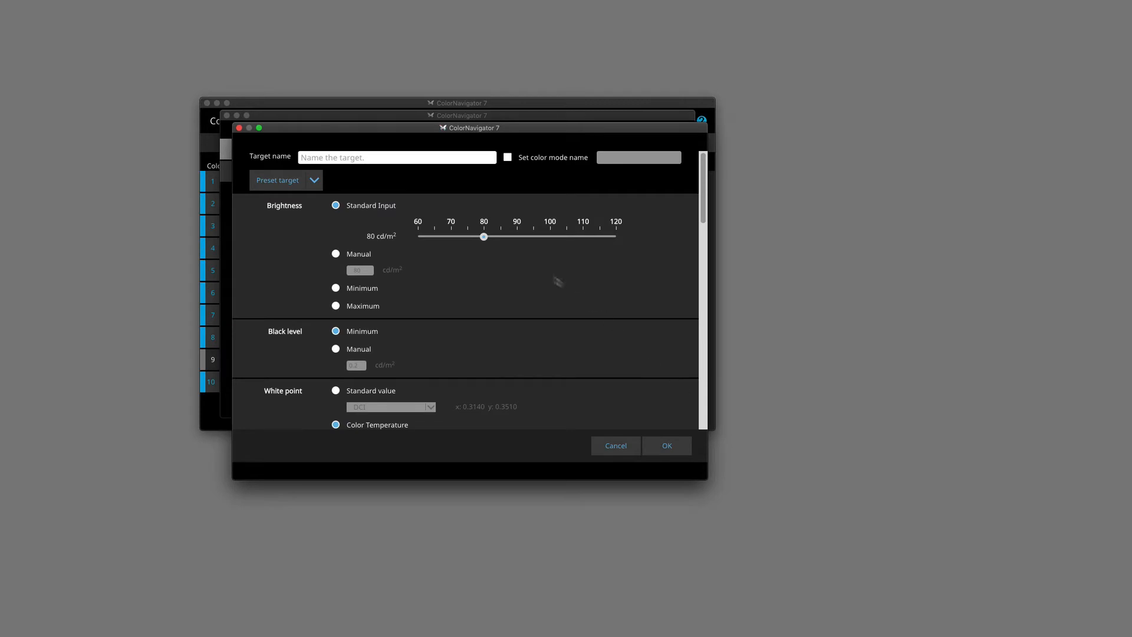
pyautogui.click(380, 158)
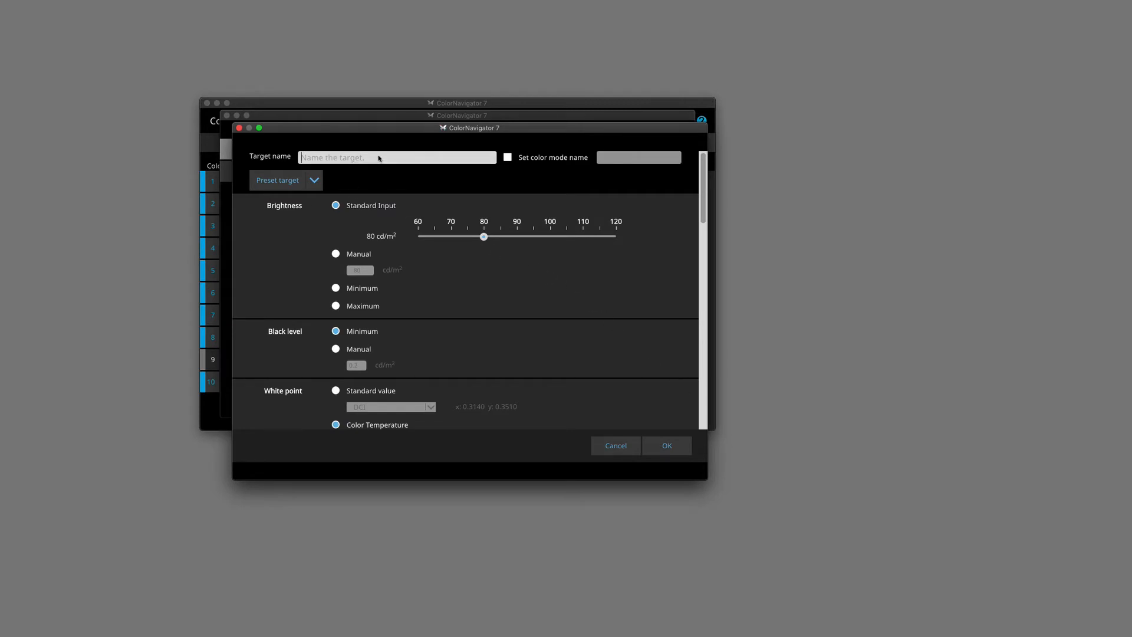
pyautogui.write('iso3664-')
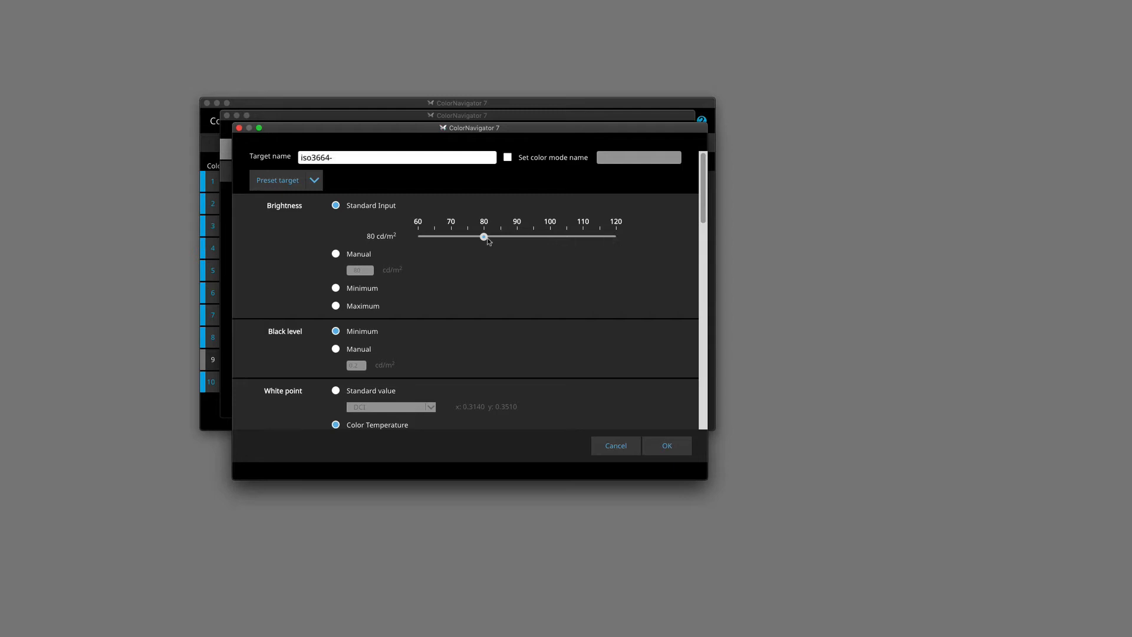
# Set the target brightness to 100 cd/m² and extend the target name to "iso3664- 100cdm2".
pyautogui.moveTo(484, 236); pyautogui.dragTo(648, 244)
pyautogui.click(550, 236)
pyautogui.click(340, 161)
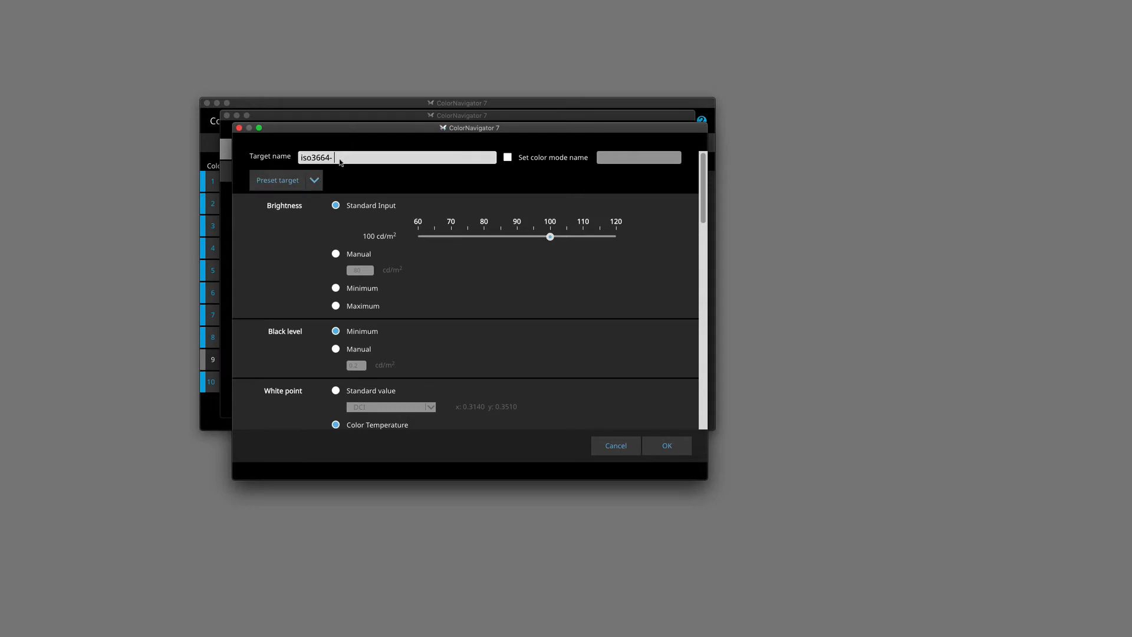
pyautogui.write('100cdm2')
# Enable a custom color mode name, spread the overlapping windows apart, and name the mode EDITING.
pyautogui.click(508, 158)
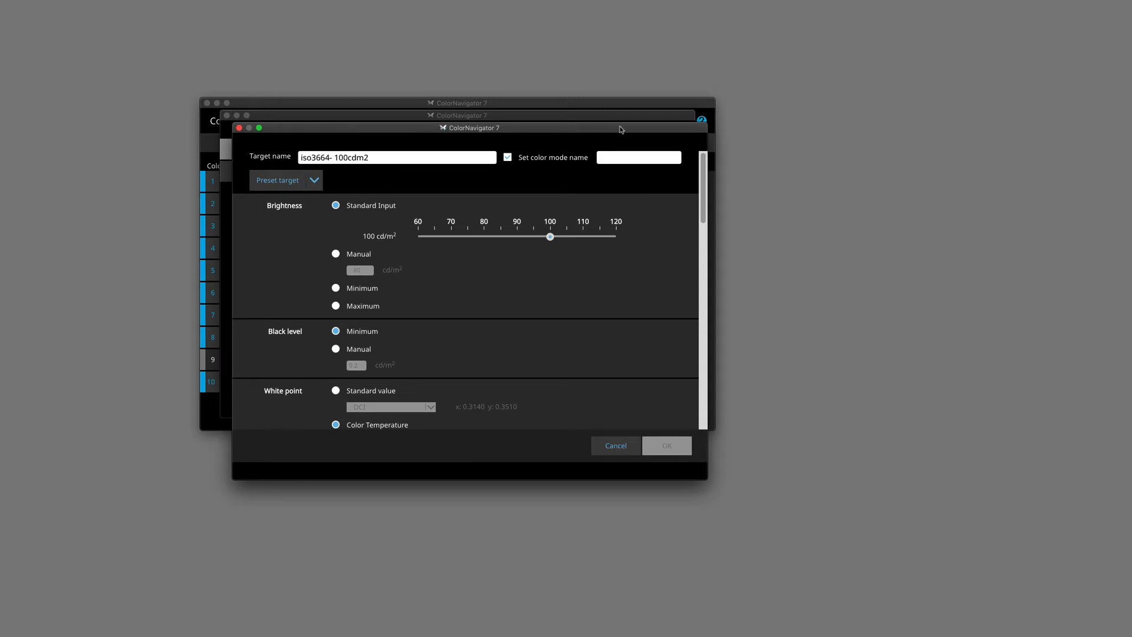
pyautogui.moveTo(620, 128); pyautogui.dragTo(942, 186)
pyautogui.moveTo(446, 118); pyautogui.dragTo(121, 422)
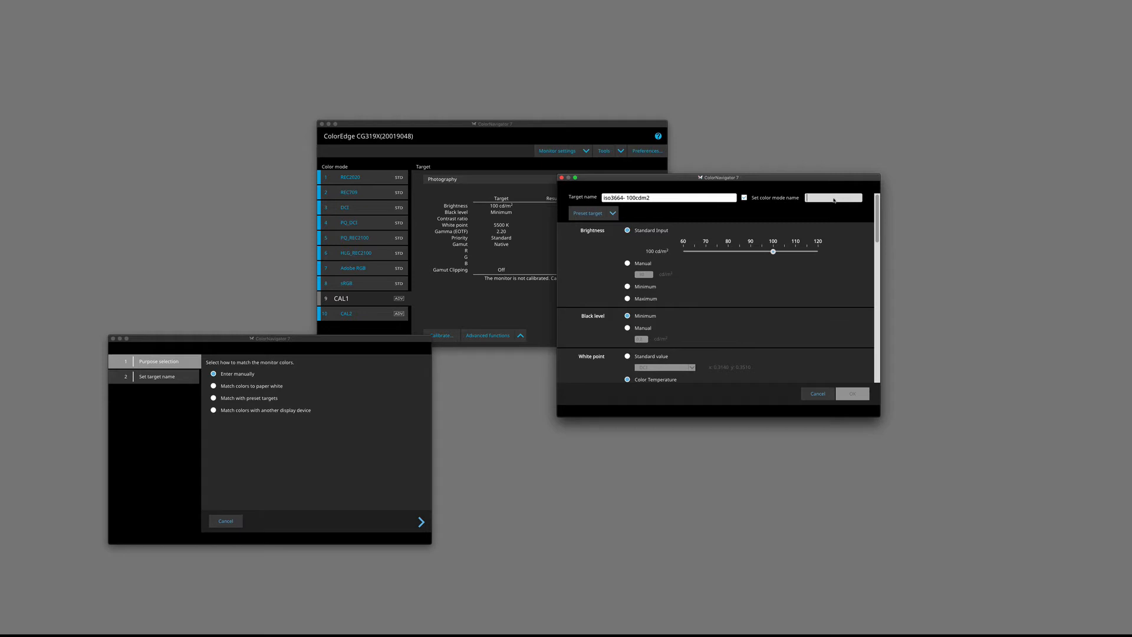
pyautogui.write('EDITING')
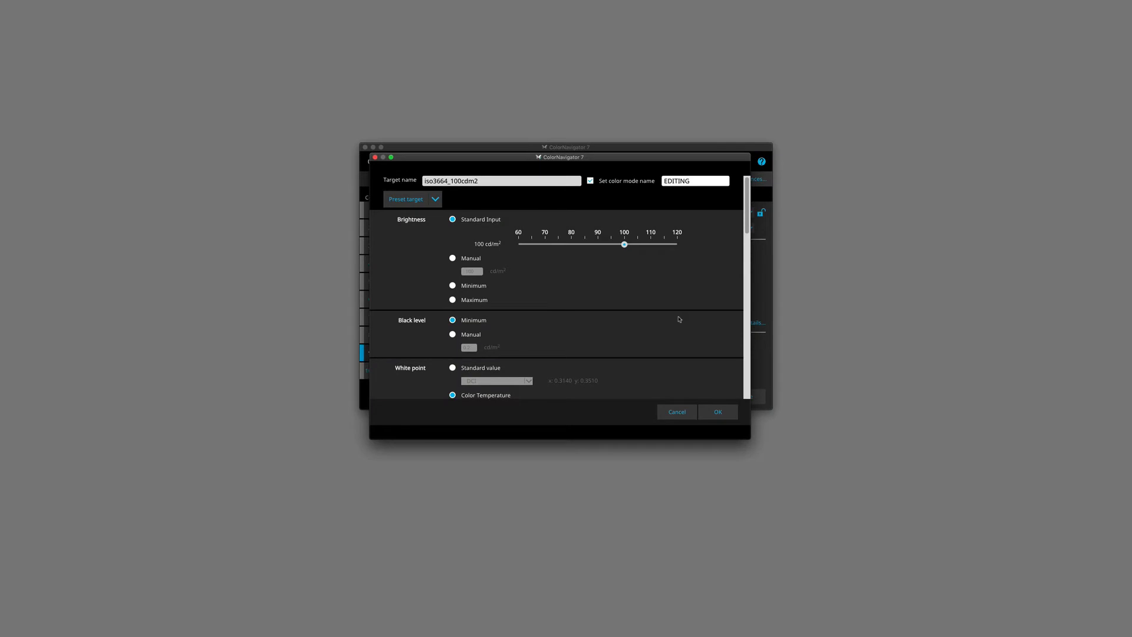
# Keep the target at 6500 K white point, 2.20 gamma, Standard priority and Native gamut, and save it.
pyautogui.scroll(-2, 679, 319)
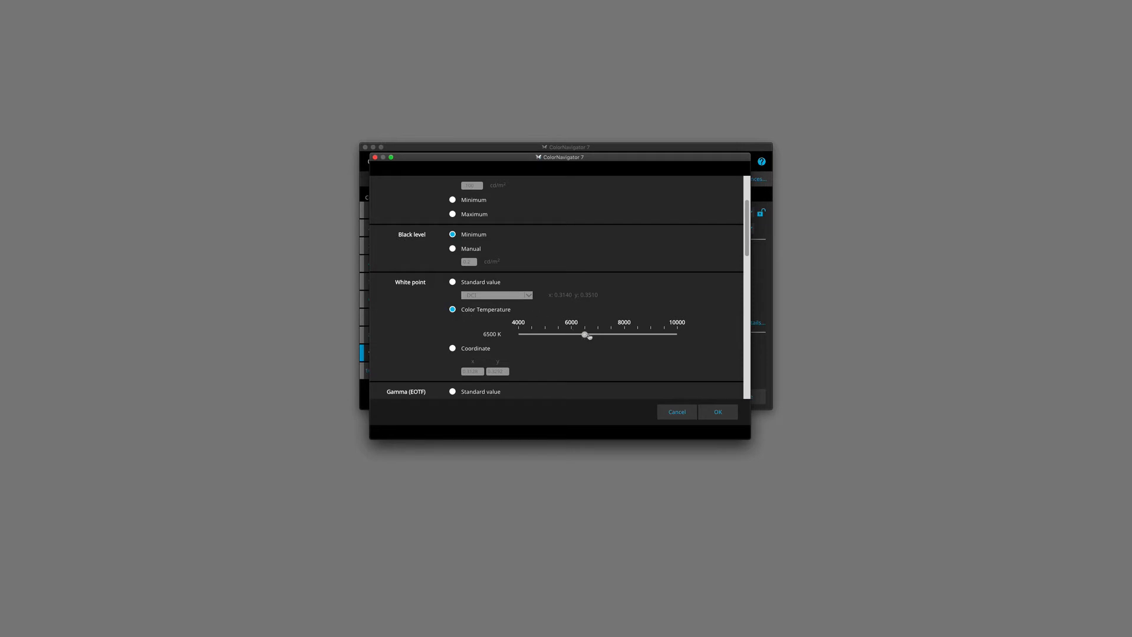
pyautogui.scroll(-6, 604, 324)
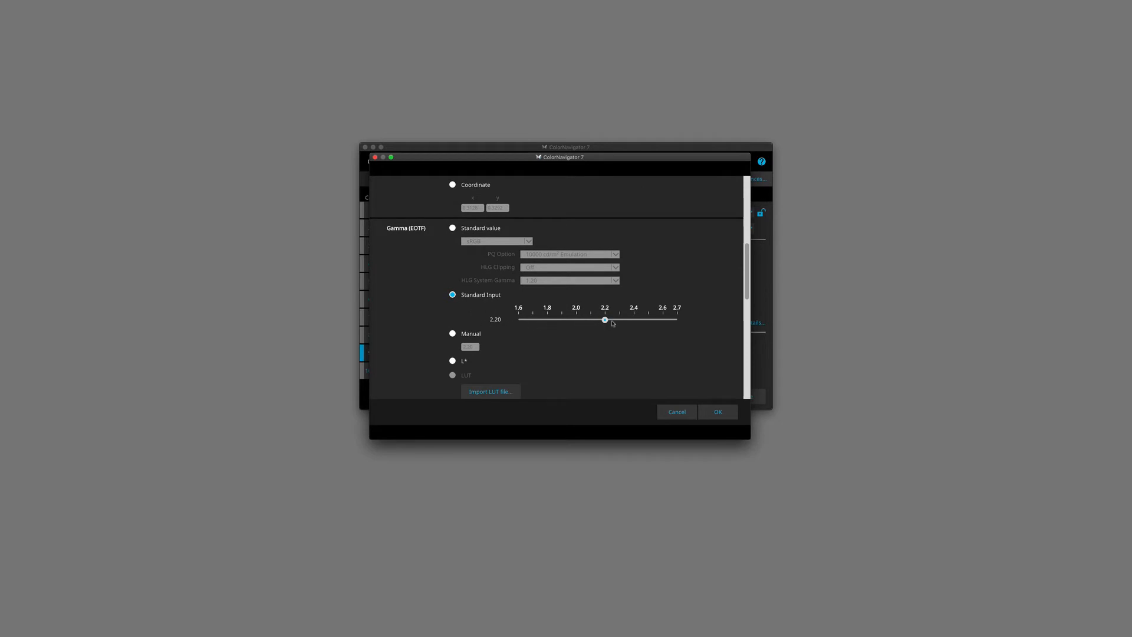
pyautogui.scroll(-4, 613, 323)
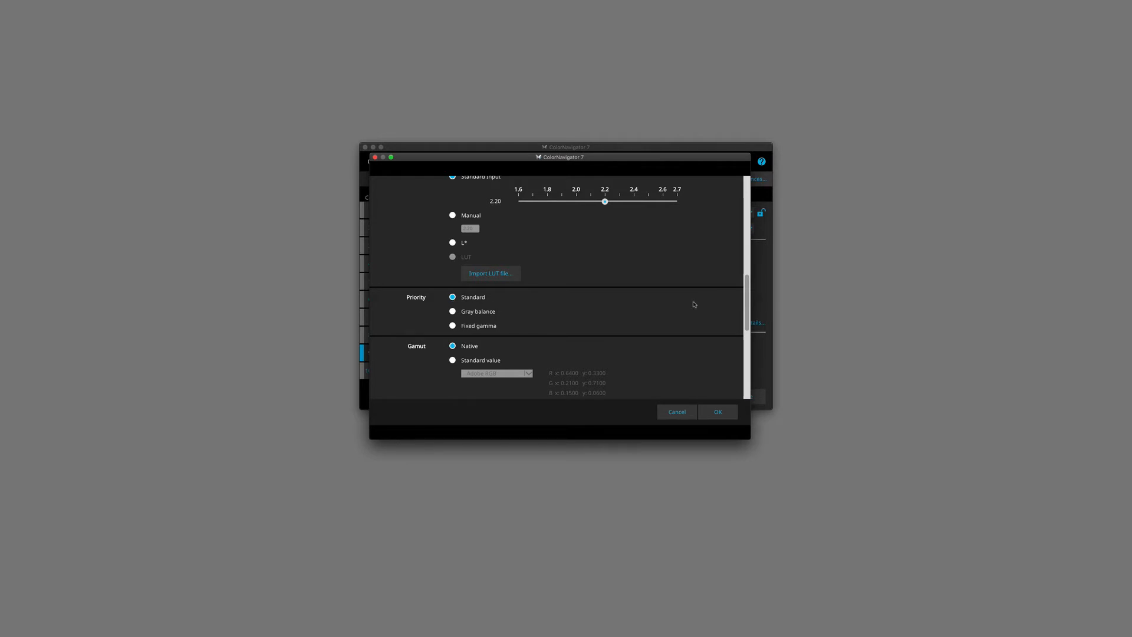
pyautogui.scroll(-5, 694, 304)
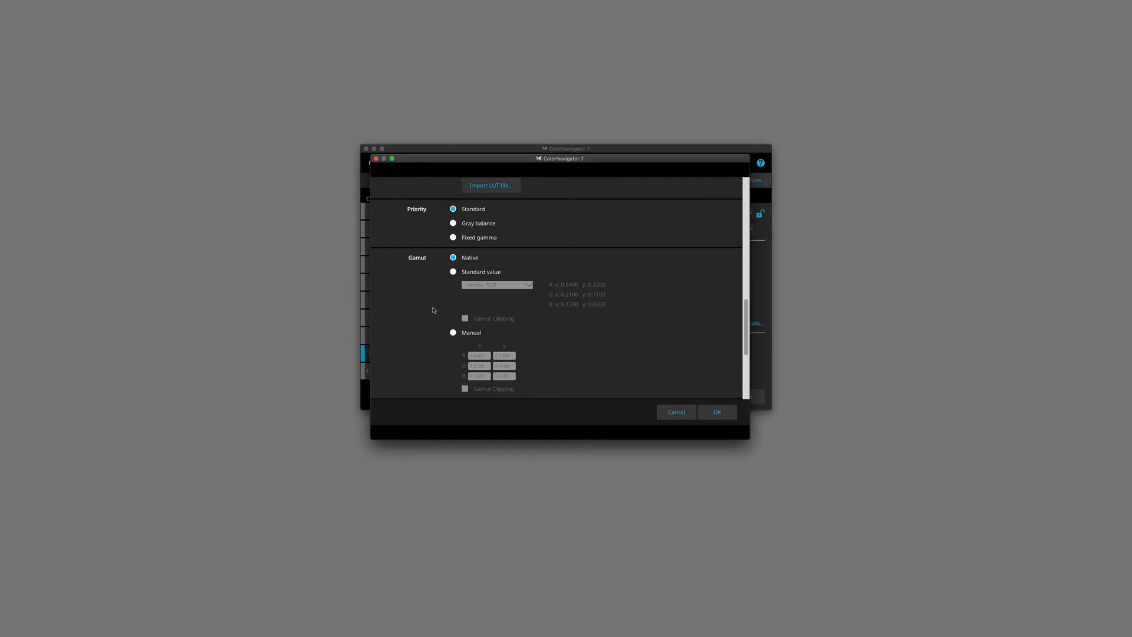
pyautogui.click(454, 272)
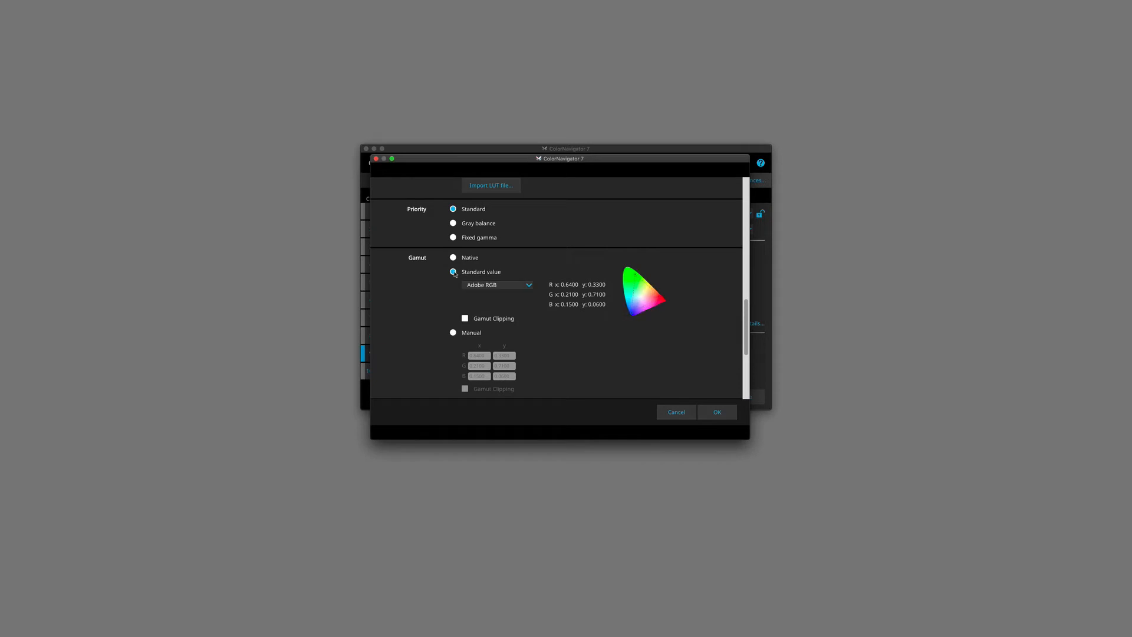
pyautogui.click(454, 257)
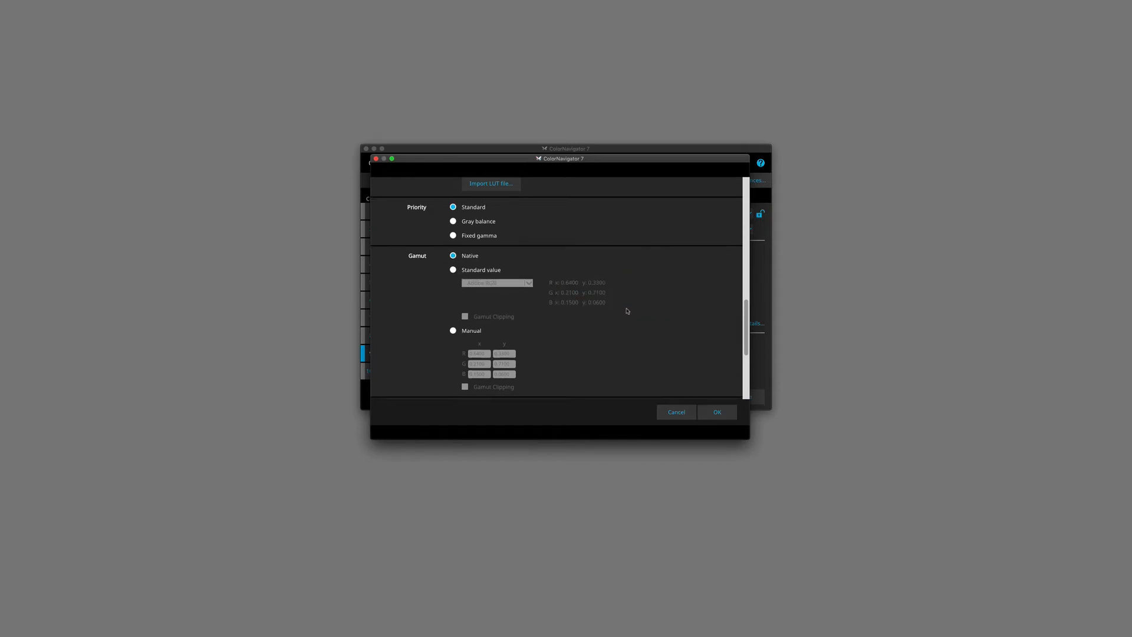
pyautogui.scroll(-6, 627, 311)
pyautogui.scroll(-2, 627, 310)
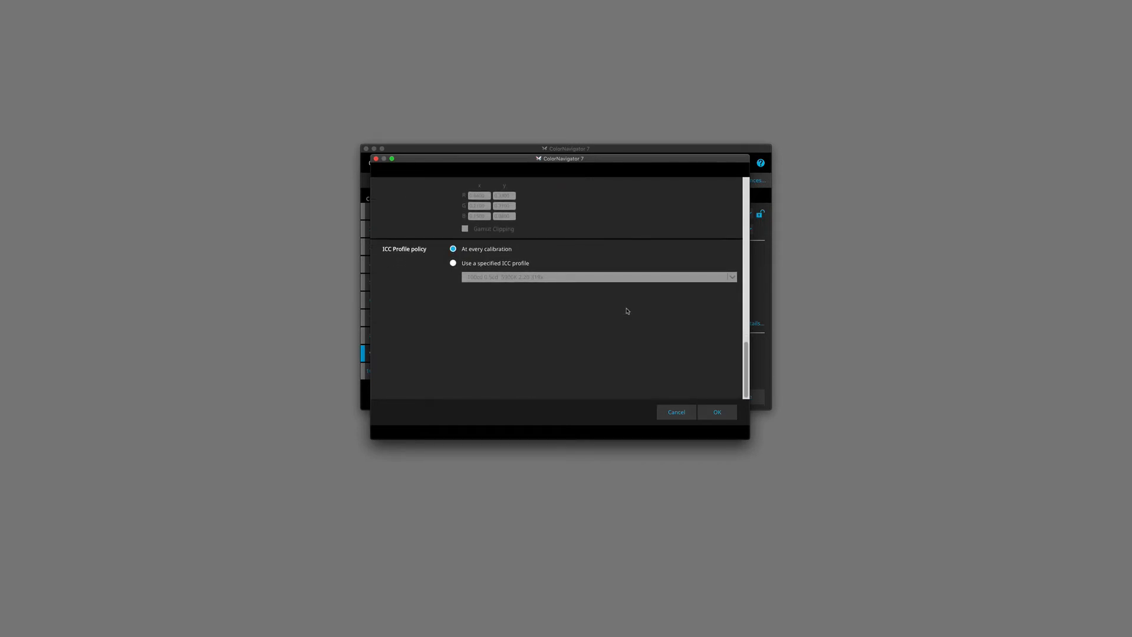
pyautogui.click(717, 411)
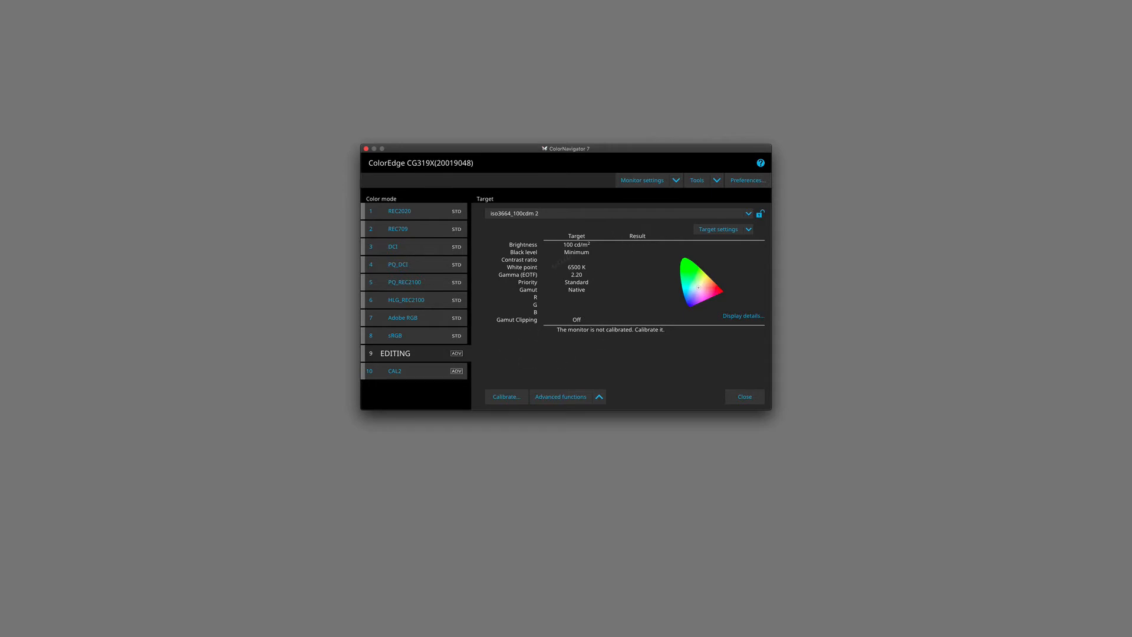
# Calibrate the EDITING mode to the new target with the Built-in Sensor and finish without validation.
pyautogui.click(506, 397)
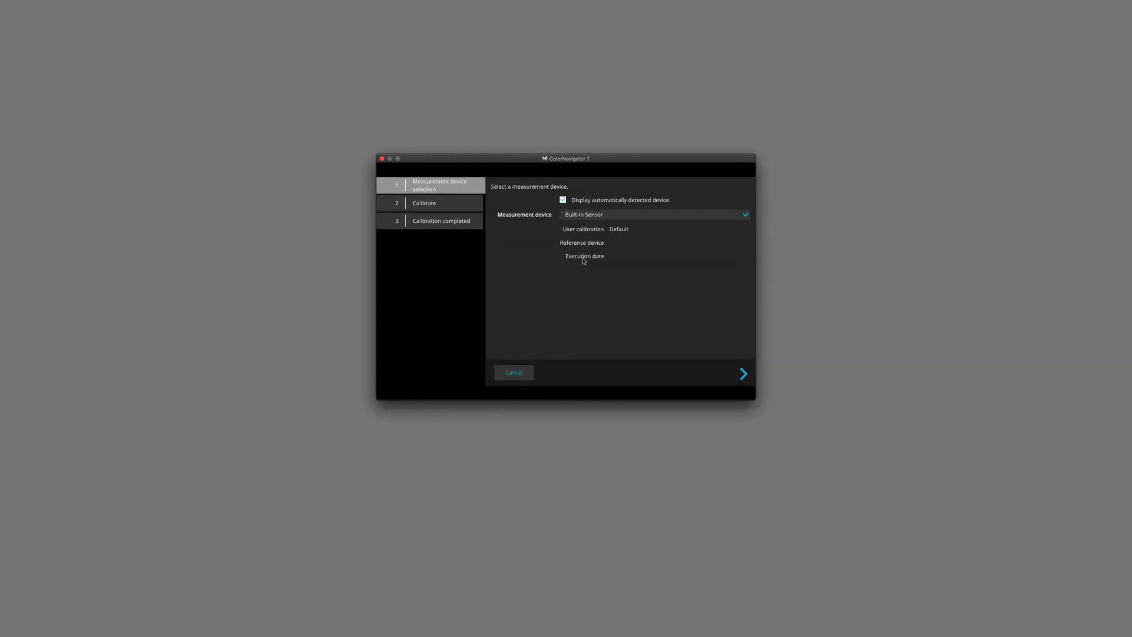
pyautogui.click(650, 218)
pyautogui.click(650, 218)
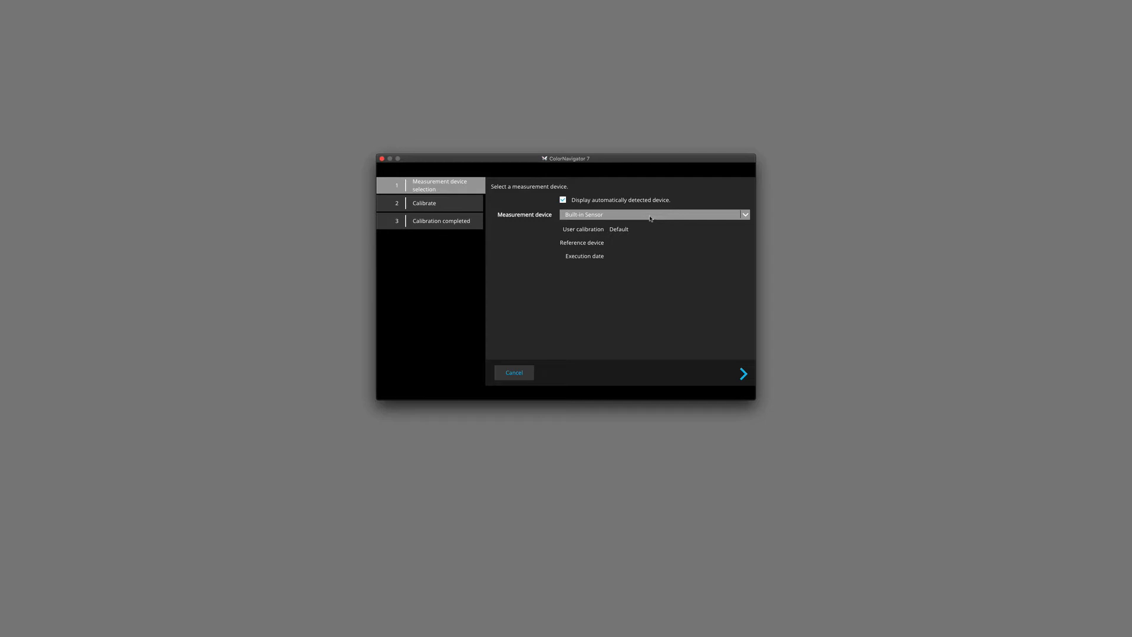
pyautogui.click(650, 217)
pyautogui.click(637, 214)
pyautogui.click(744, 374)
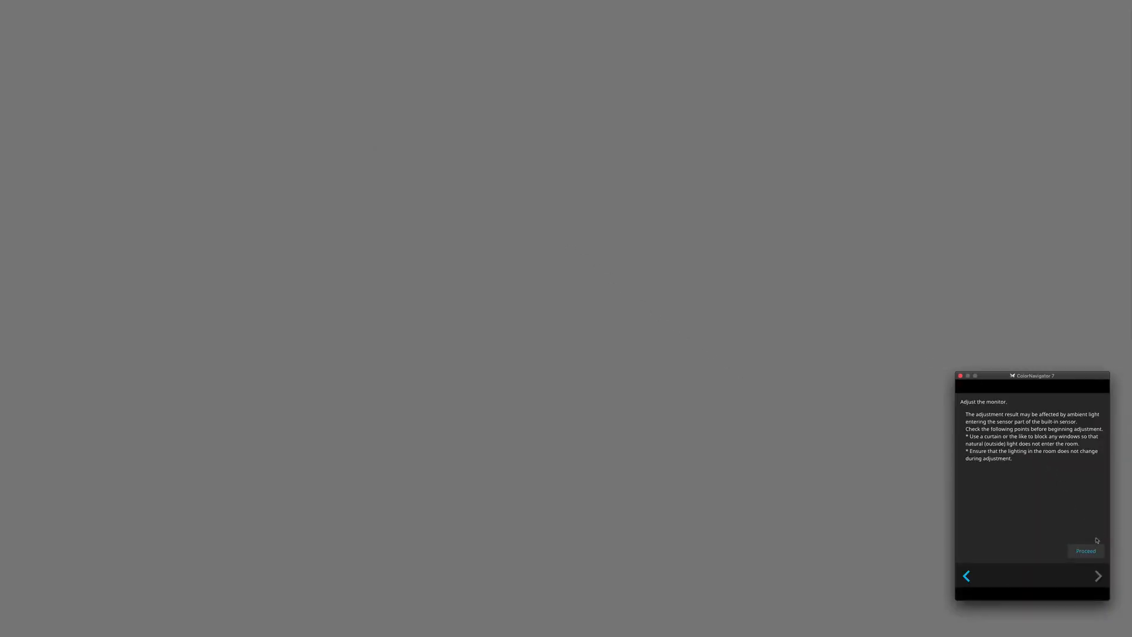
pyautogui.click(1086, 551)
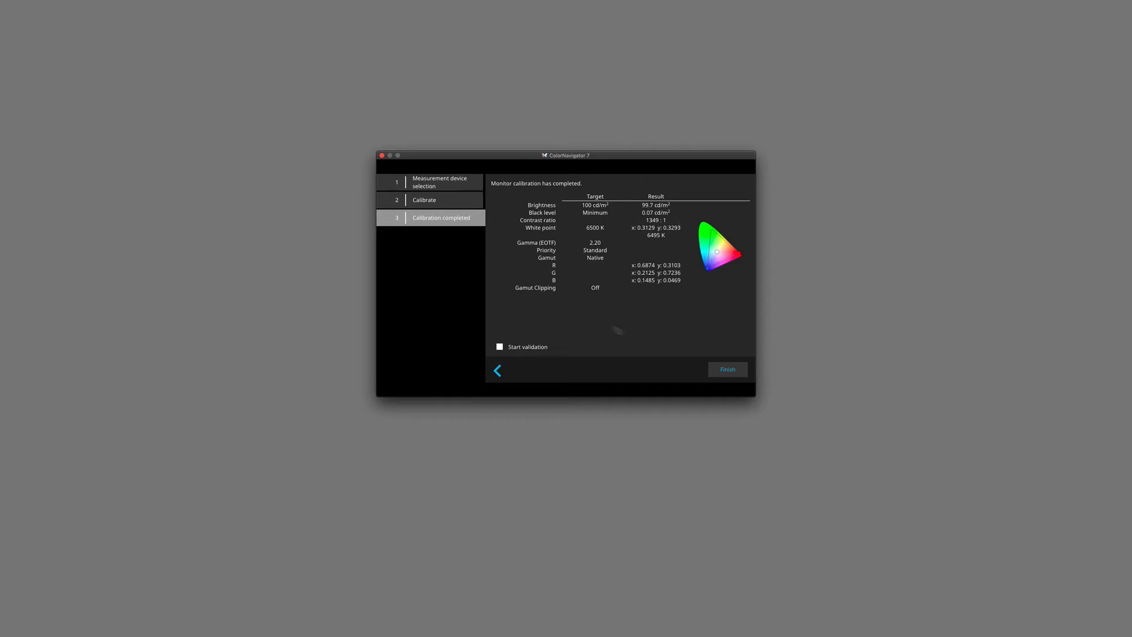
pyautogui.click(729, 370)
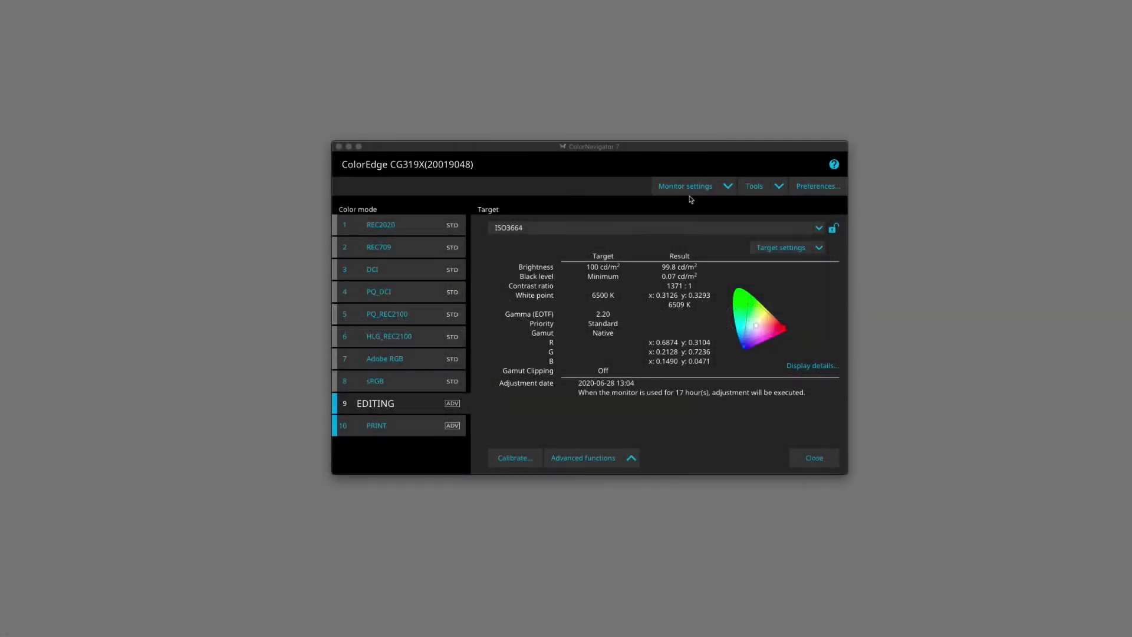
# Open the monitor's Management Policy and examine the periodic calibration, SelfCalibration, check period and start timing options.
pyautogui.moveTo(700, 147); pyautogui.dragTo(706, 148)
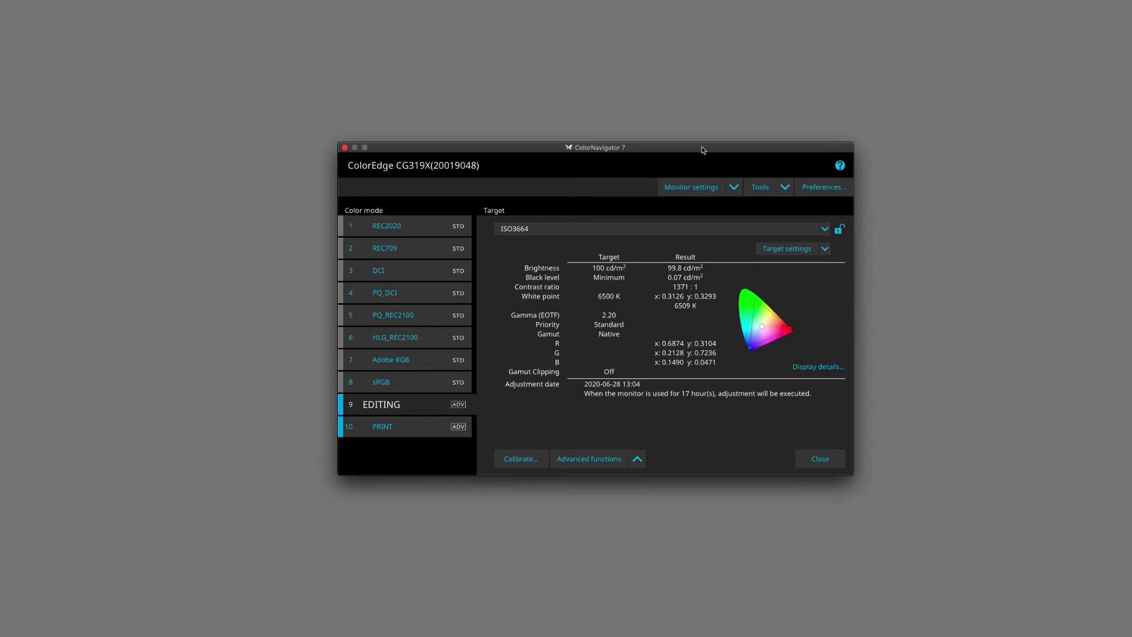
pyautogui.click(707, 189)
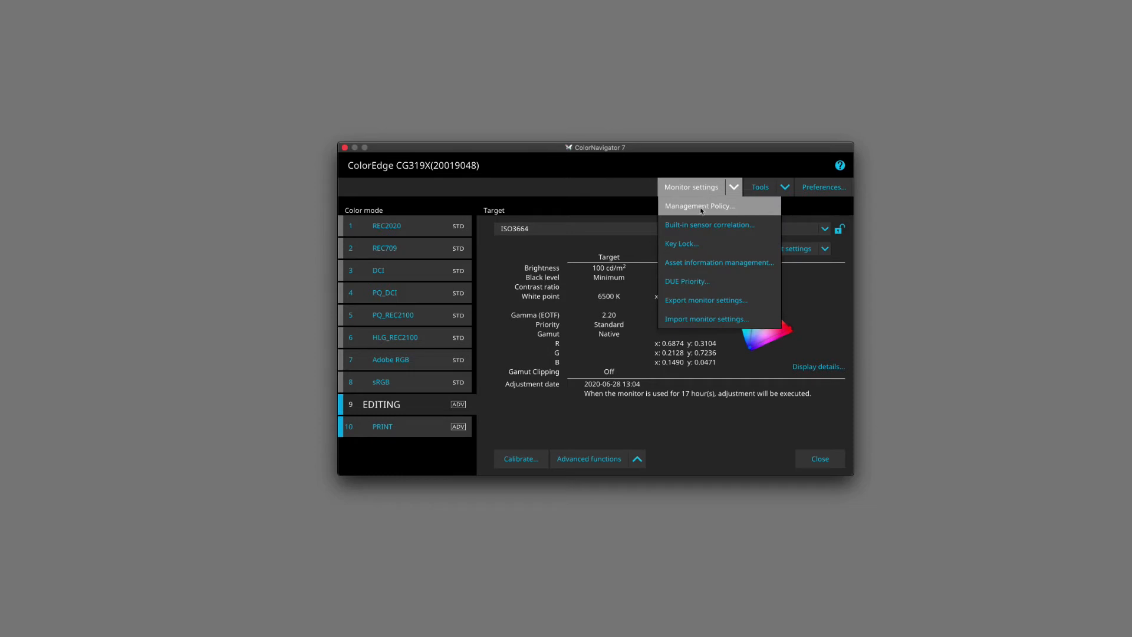
pyautogui.click(702, 209)
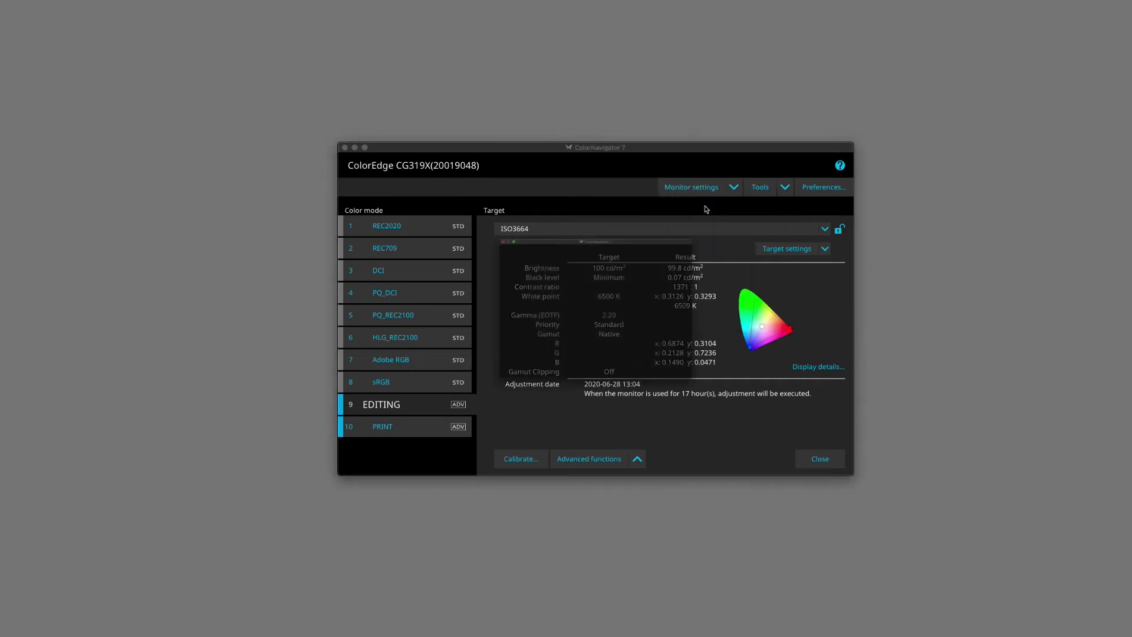
pyautogui.moveTo(677, 189); pyautogui.dragTo(654, 184)
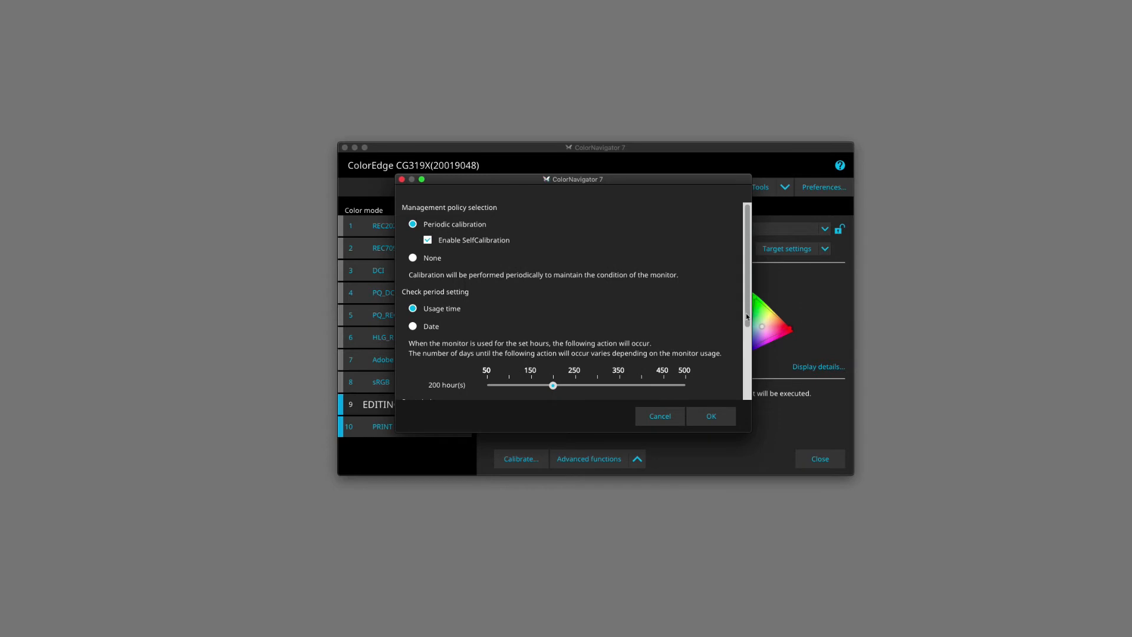
pyautogui.scroll(-1, 746, 316)
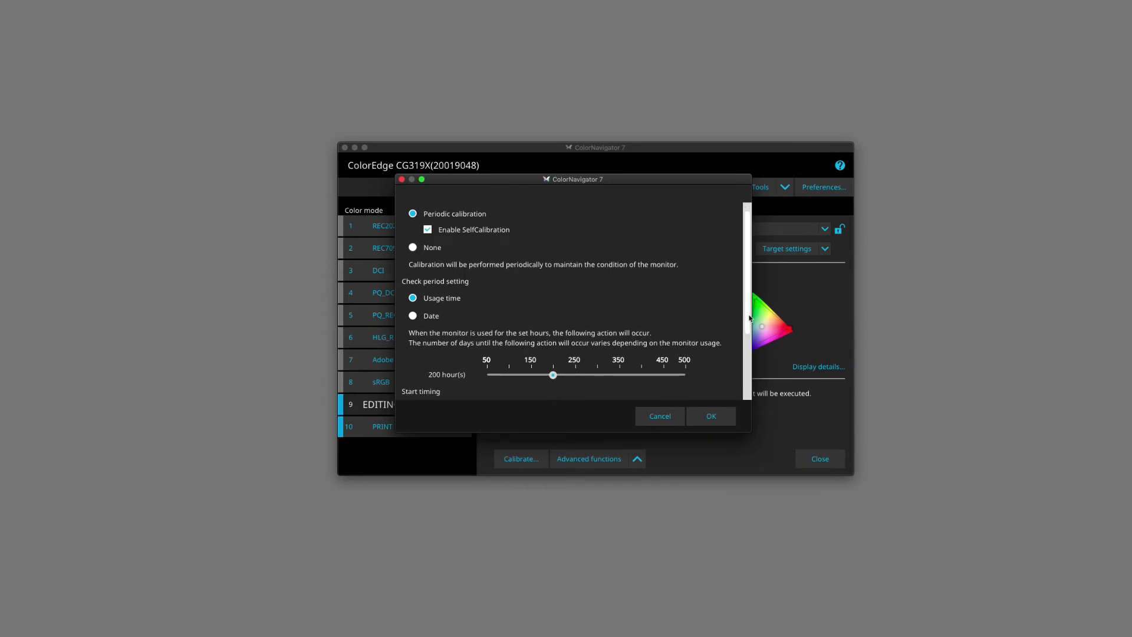
pyautogui.scroll(1, 747, 312)
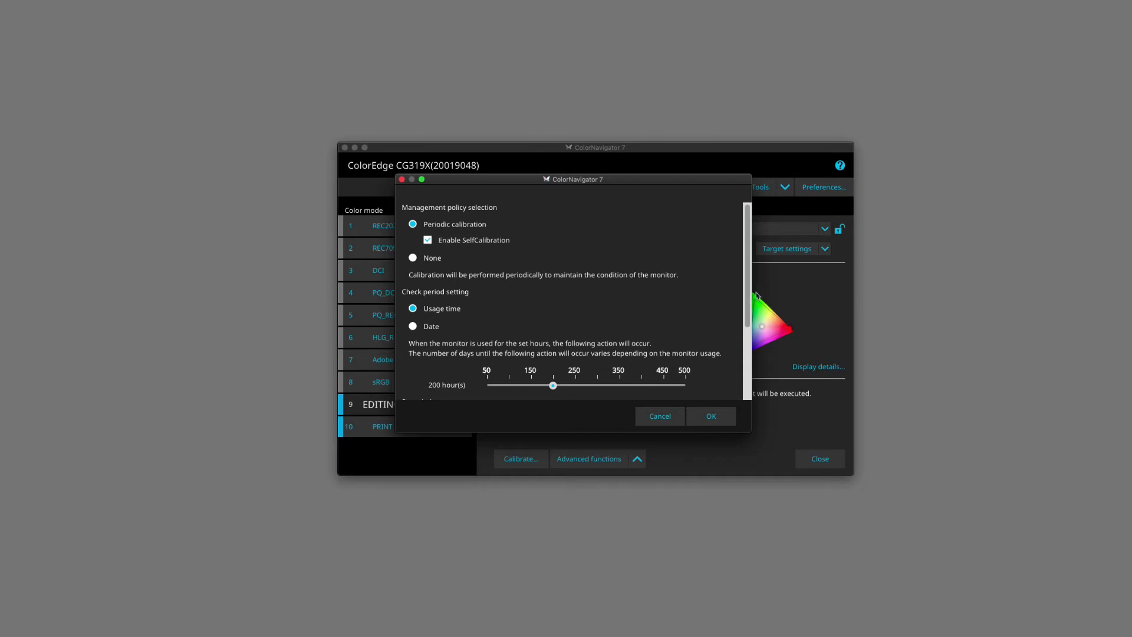
pyautogui.scroll(-1, 747, 292)
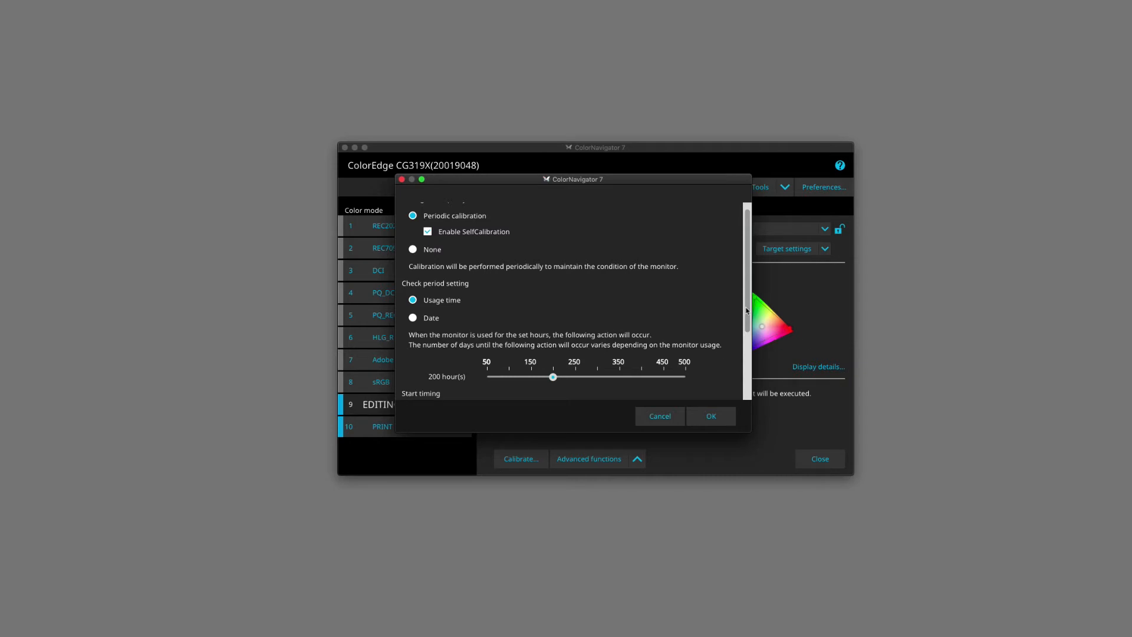
pyautogui.scroll(-2, 748, 308)
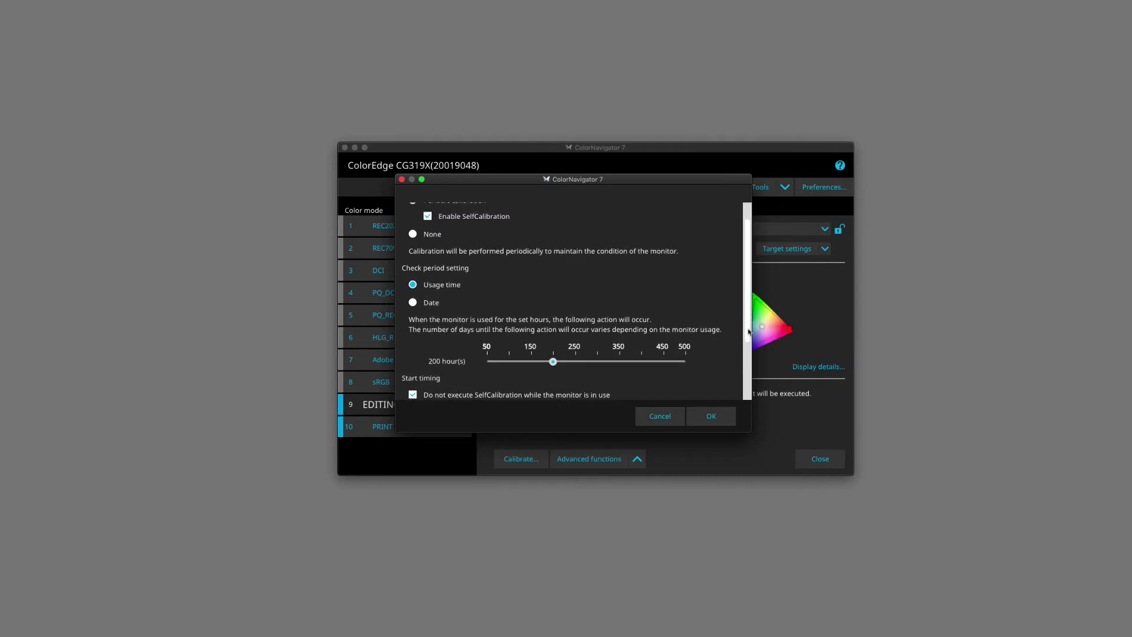
pyautogui.scroll(1, 750, 321)
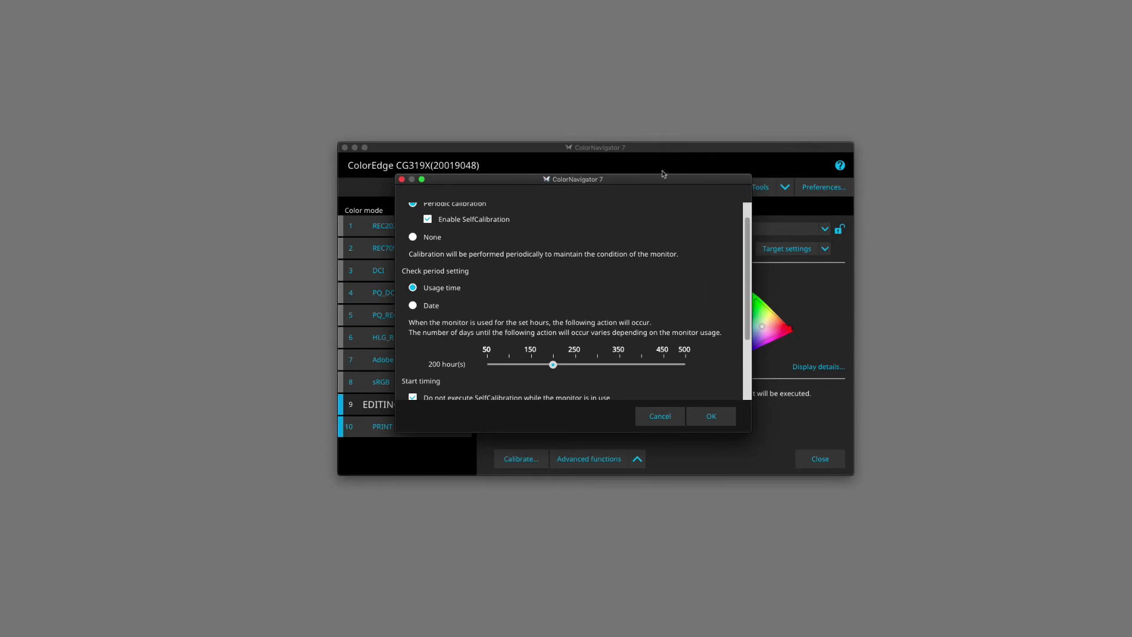
# Schedule the periodic SelfCalibration check by date, weekly on Monday at 7:00.
pyautogui.scroll(-3, 737, 289)
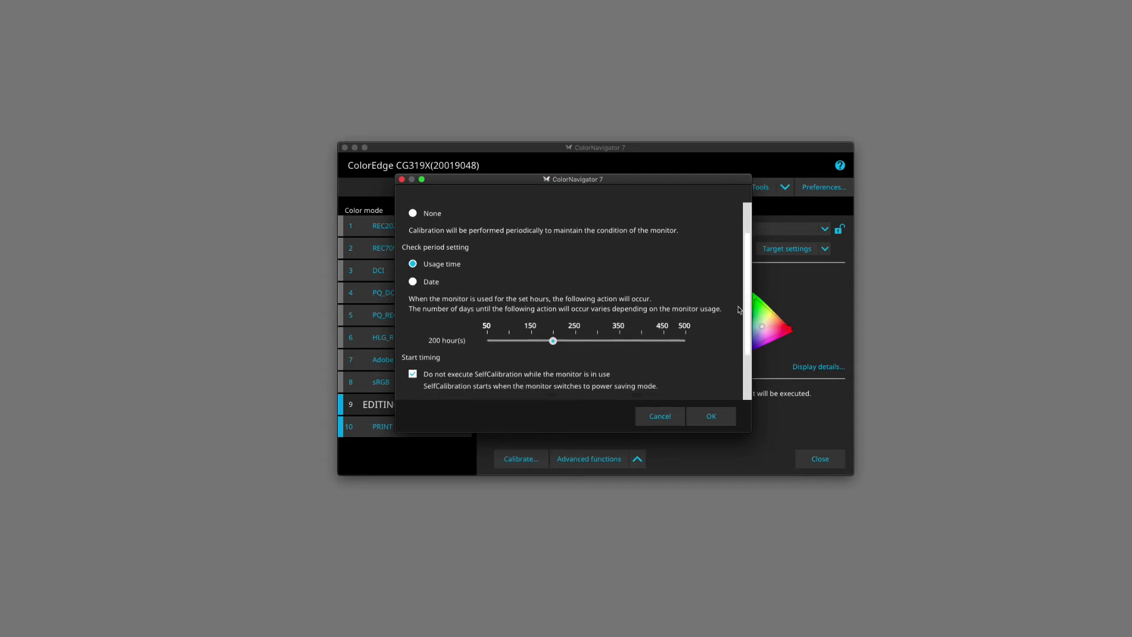
pyautogui.click(413, 261)
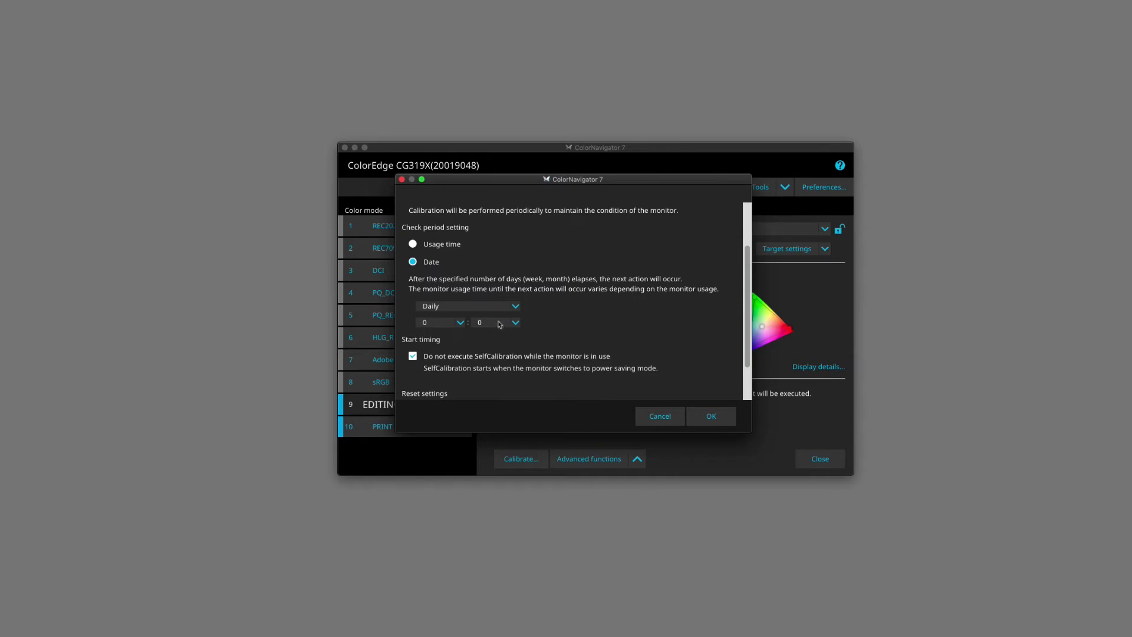
pyautogui.click(485, 306)
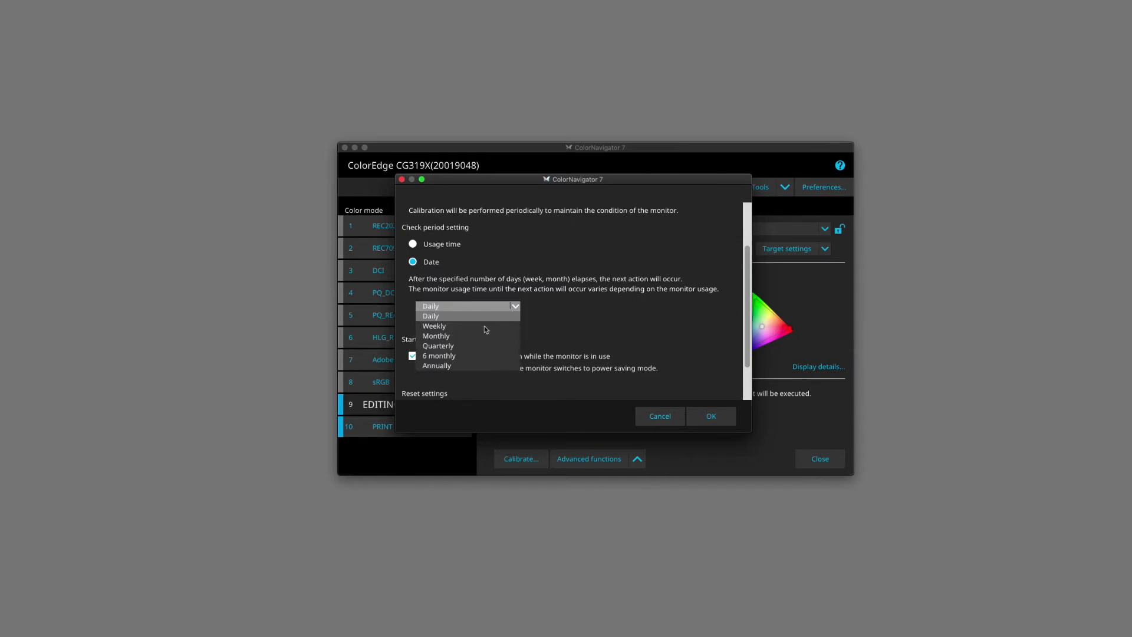
pyautogui.click(466, 327)
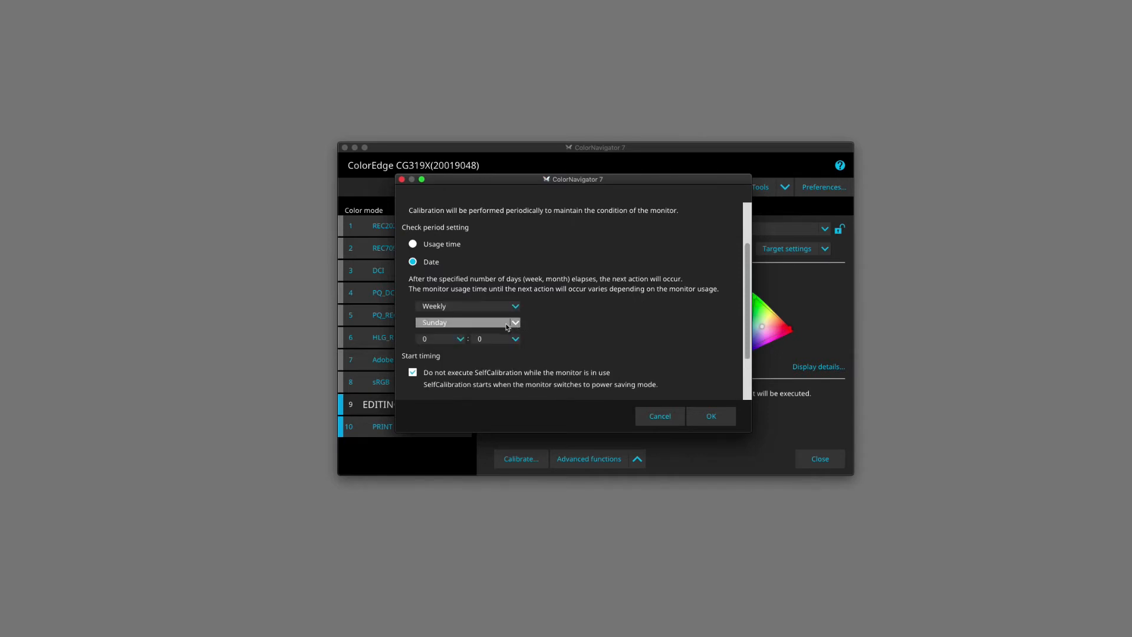
pyautogui.click(488, 325)
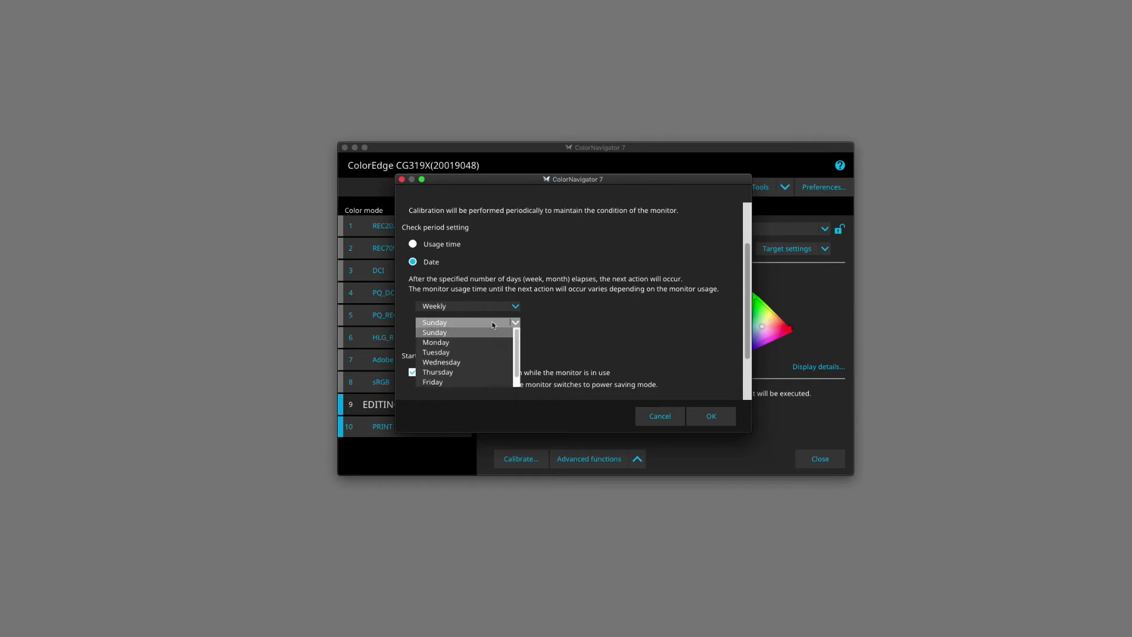
pyautogui.click(457, 344)
pyautogui.click(461, 339)
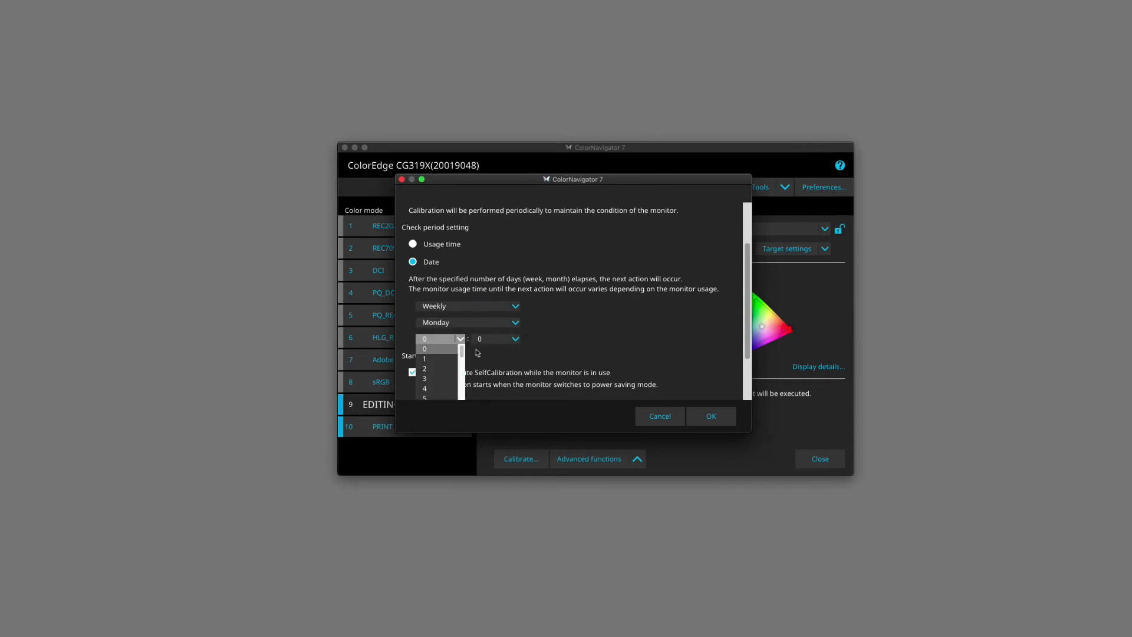
pyautogui.scroll(-2, 436, 377)
pyautogui.click(433, 396)
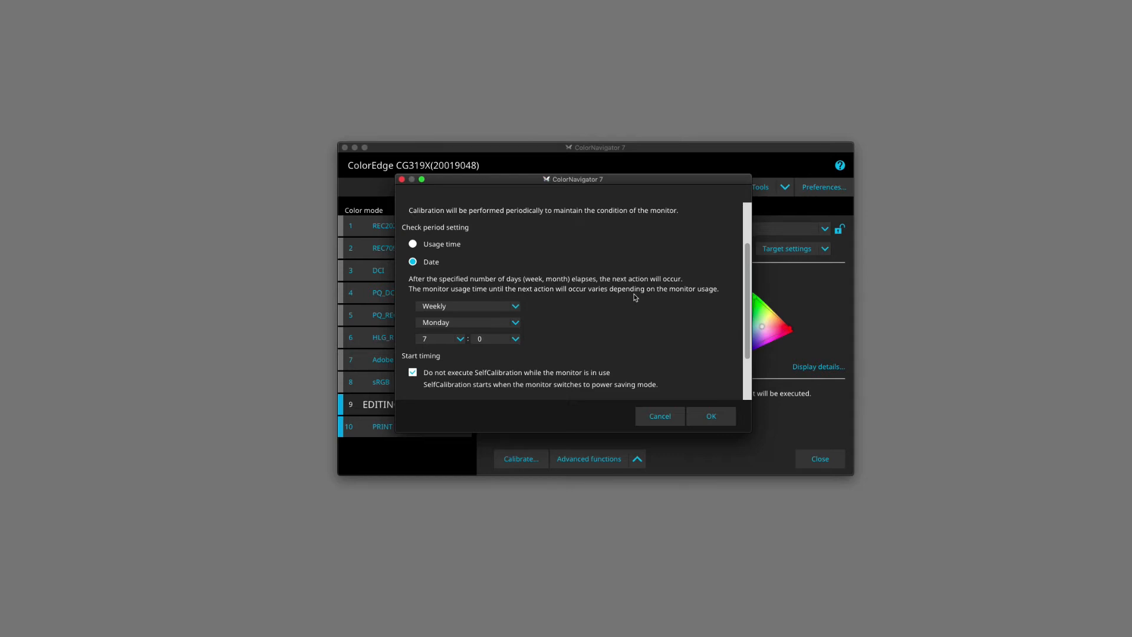
pyautogui.moveTo(705, 183); pyautogui.dragTo(694, 190)
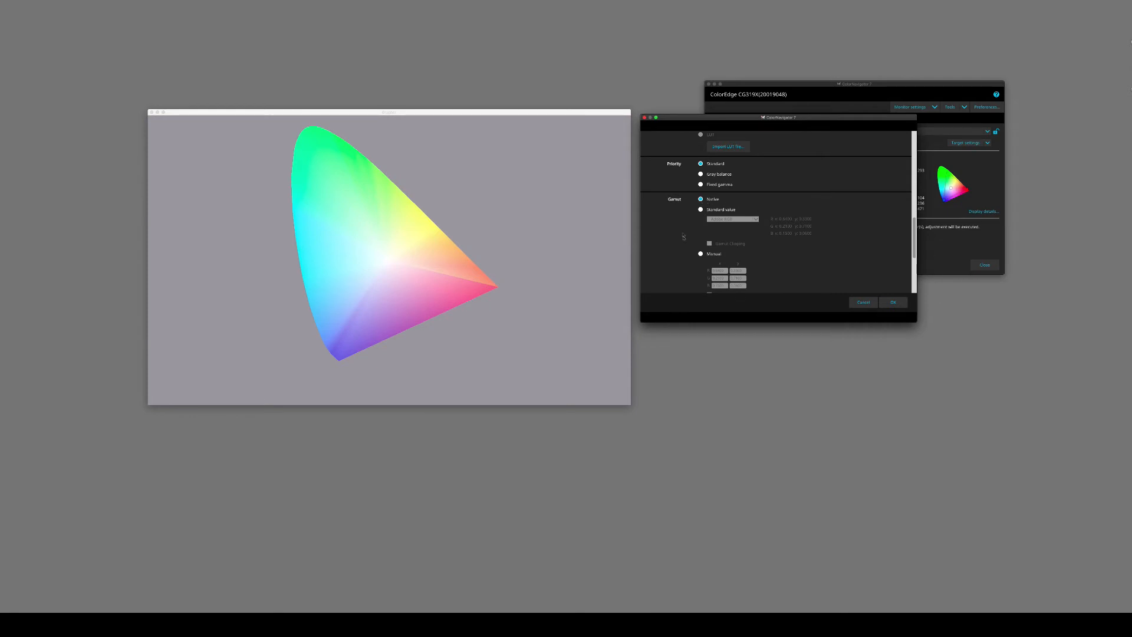
# Try the target's gamut with the Adobe RGB standard value, look through the standard gamut choices, and return it to Native.
pyautogui.click(701, 209)
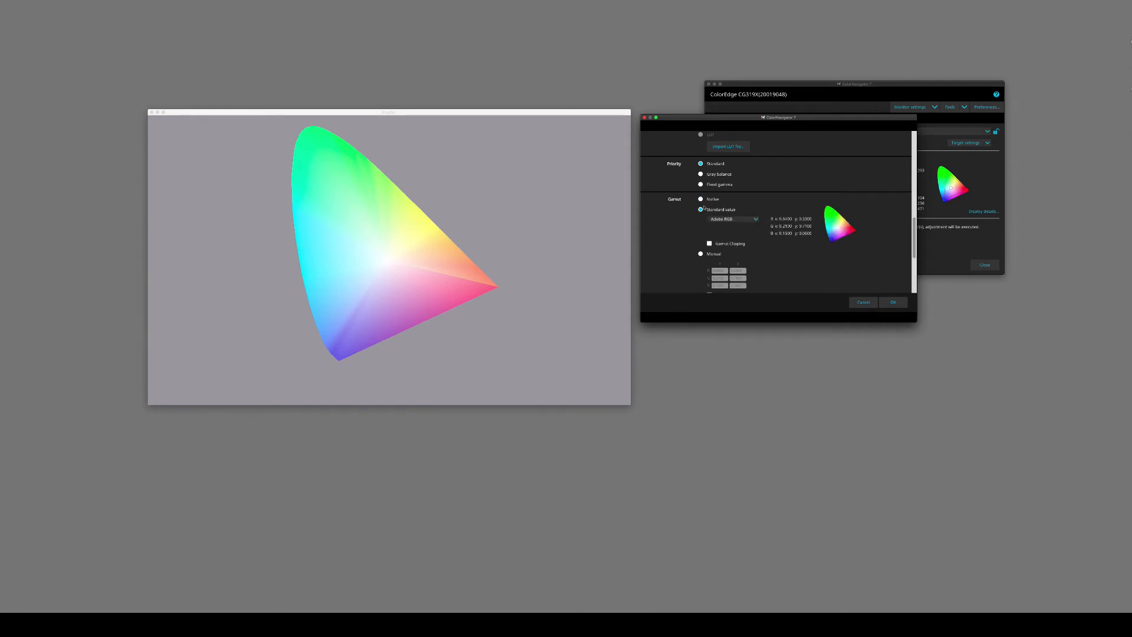
pyautogui.click(701, 199)
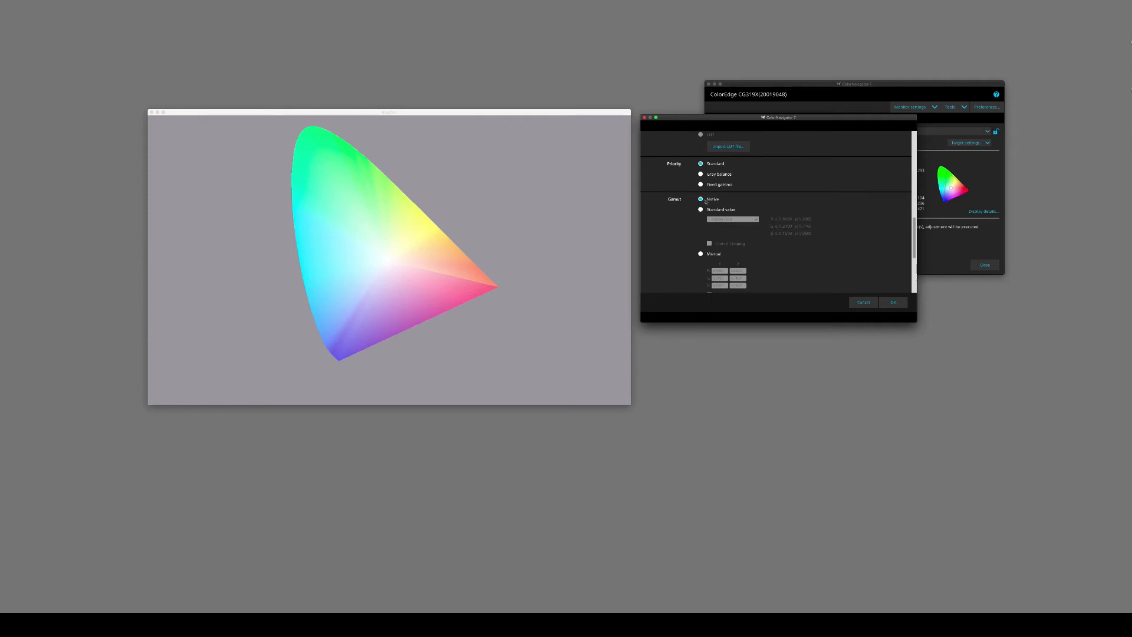
pyautogui.click(701, 210)
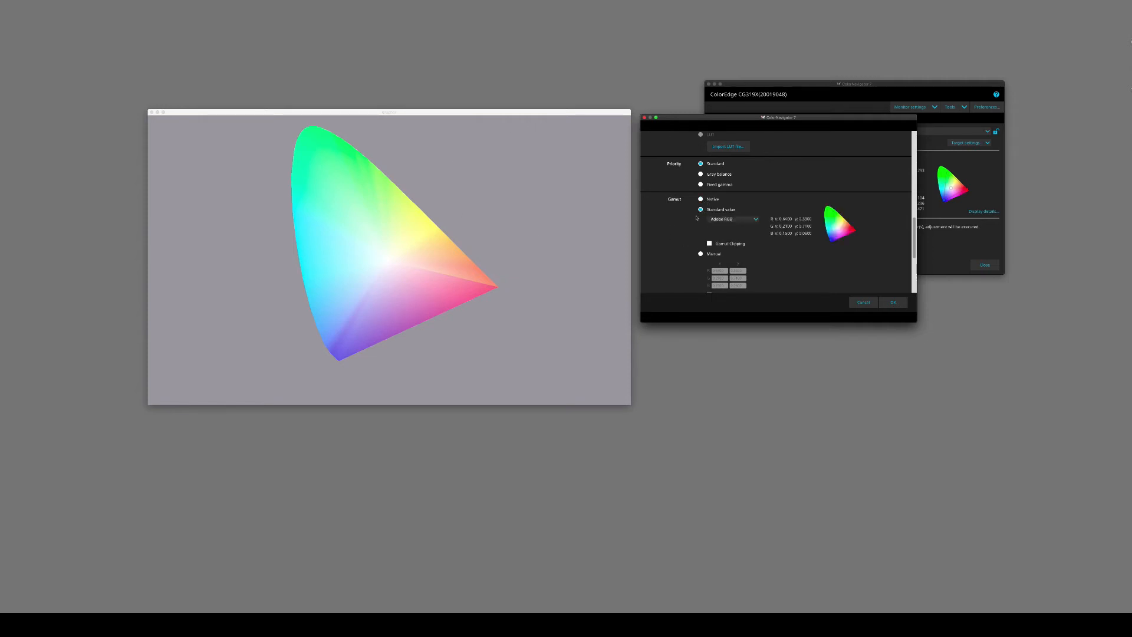
pyautogui.click(731, 220)
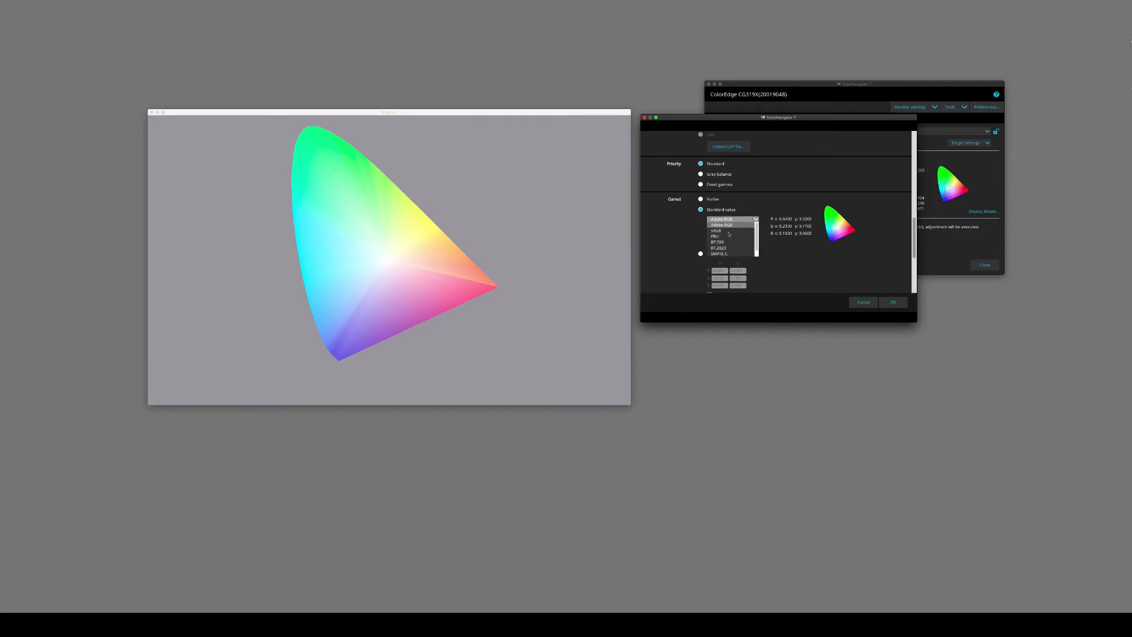
pyautogui.click(741, 221)
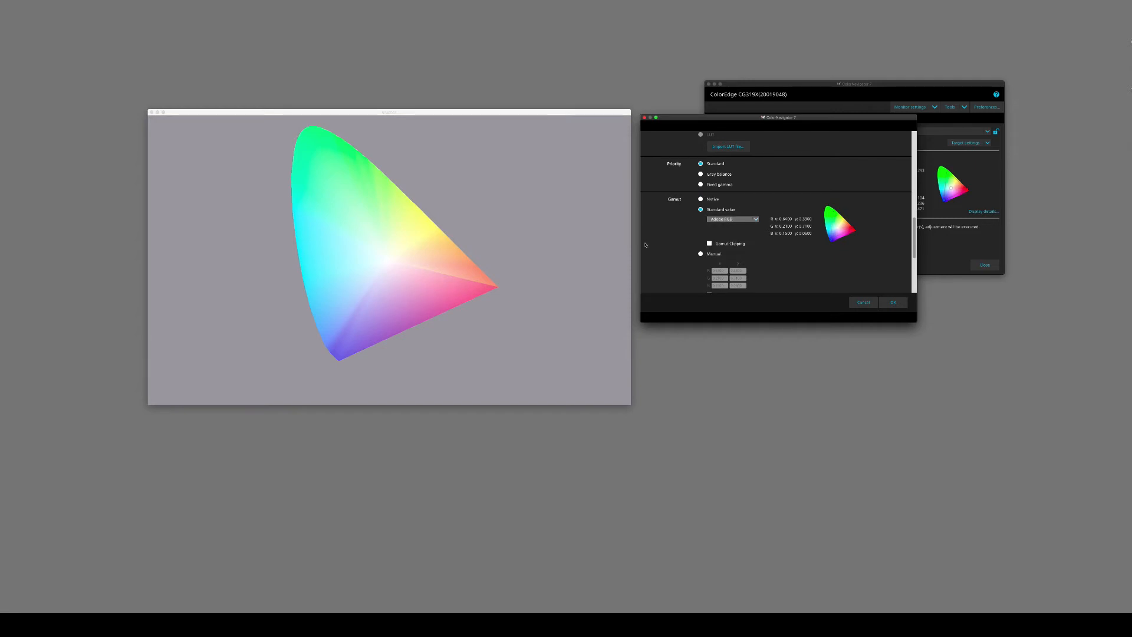
pyautogui.click(701, 199)
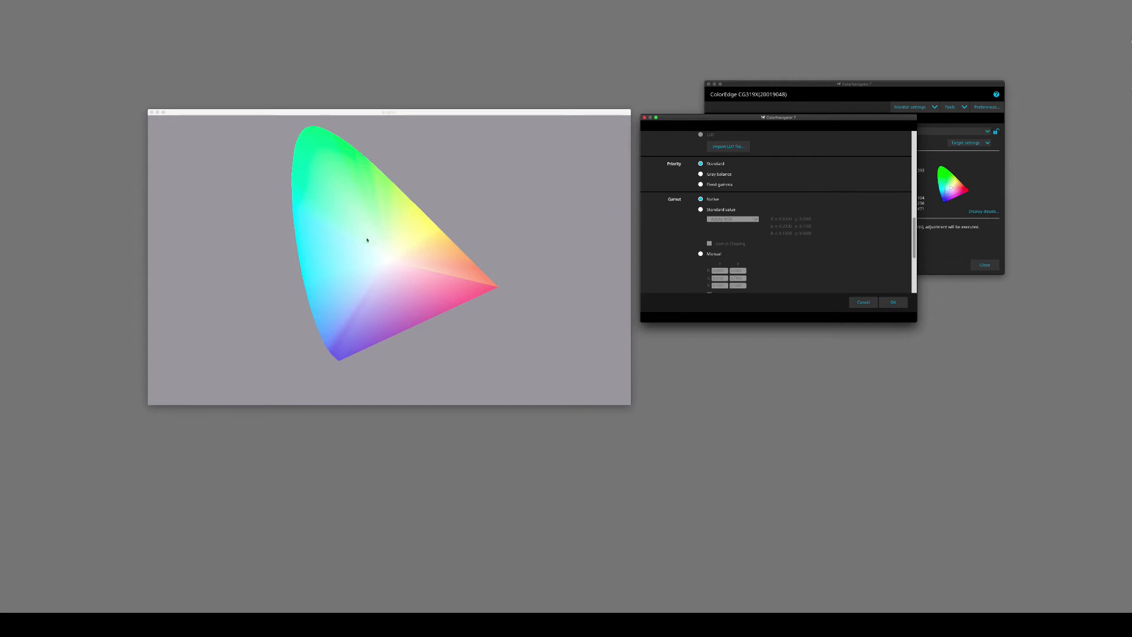
# Switch to the Grapher window and plot the monitor's EDITING profile, Adobe RGB (1998) and the green-outlined profile for comparison.
pyautogui.click(199, 112)
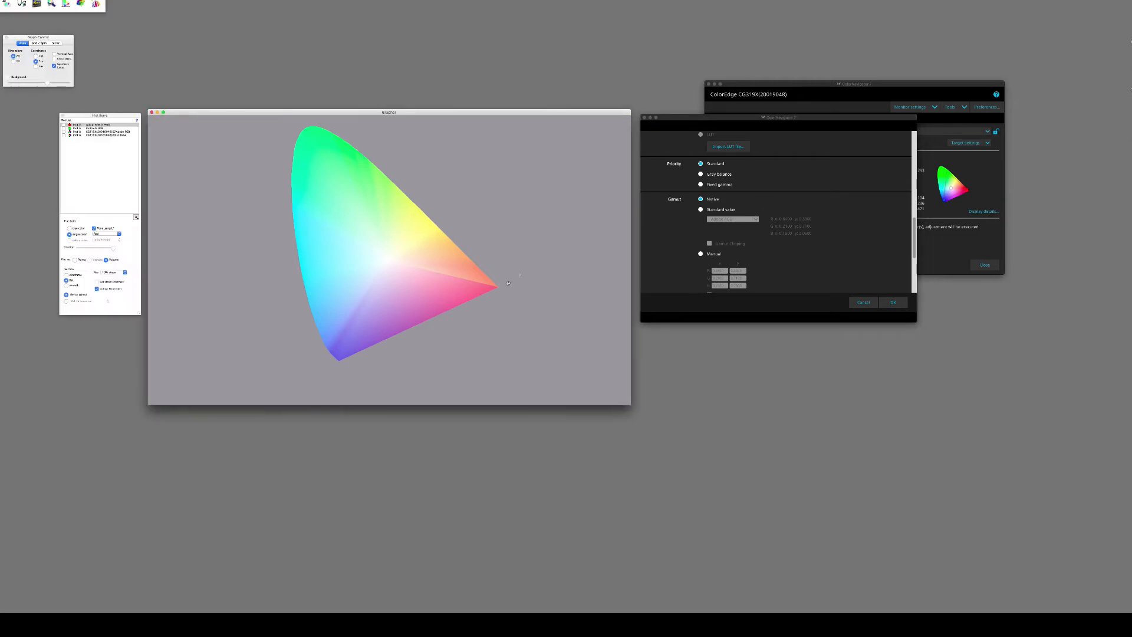
pyautogui.click(63, 135)
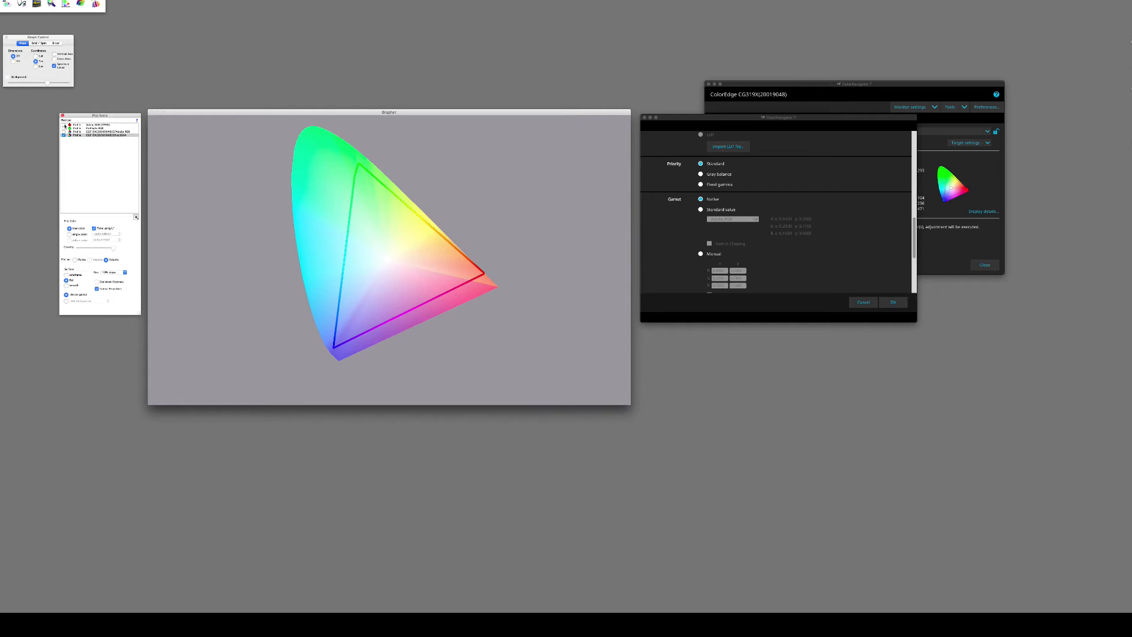
pyautogui.click(64, 125)
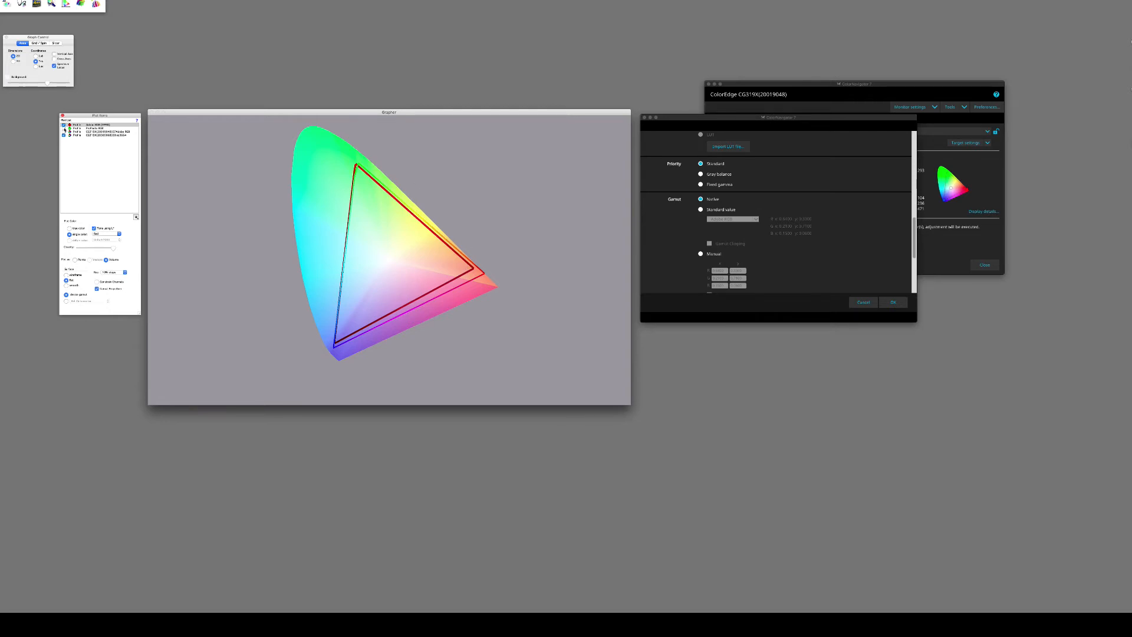
pyautogui.click(64, 128)
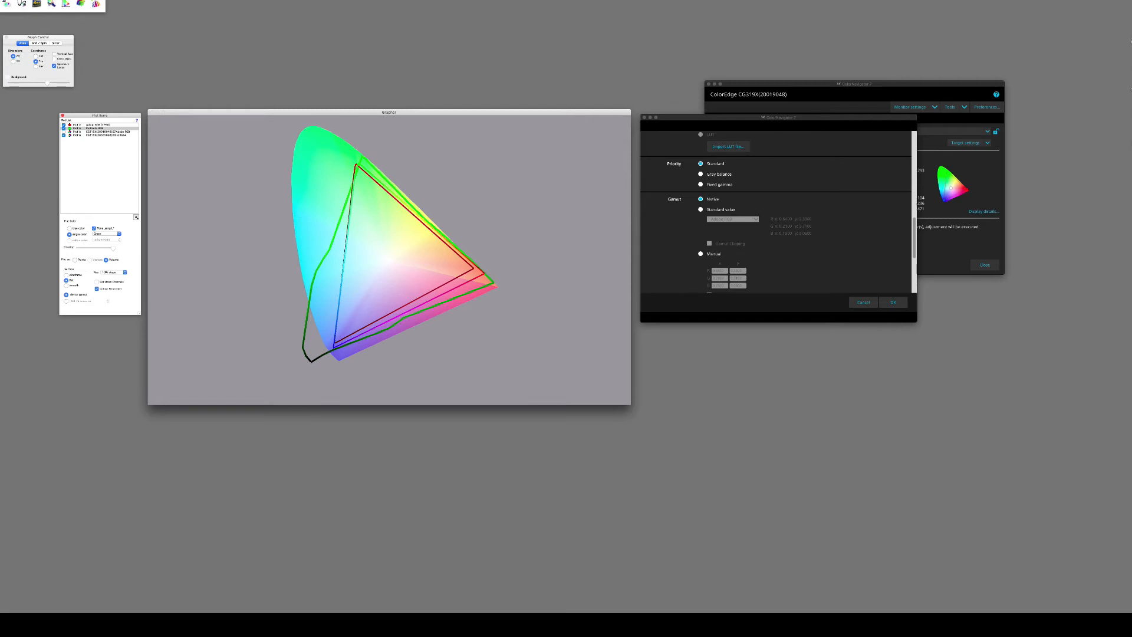
# Leave only the red Adobe RGB outline plotted in the graph and set the target's gamut to the Adobe RGB standard value.
pyautogui.click(63, 128)
pyautogui.click(64, 125)
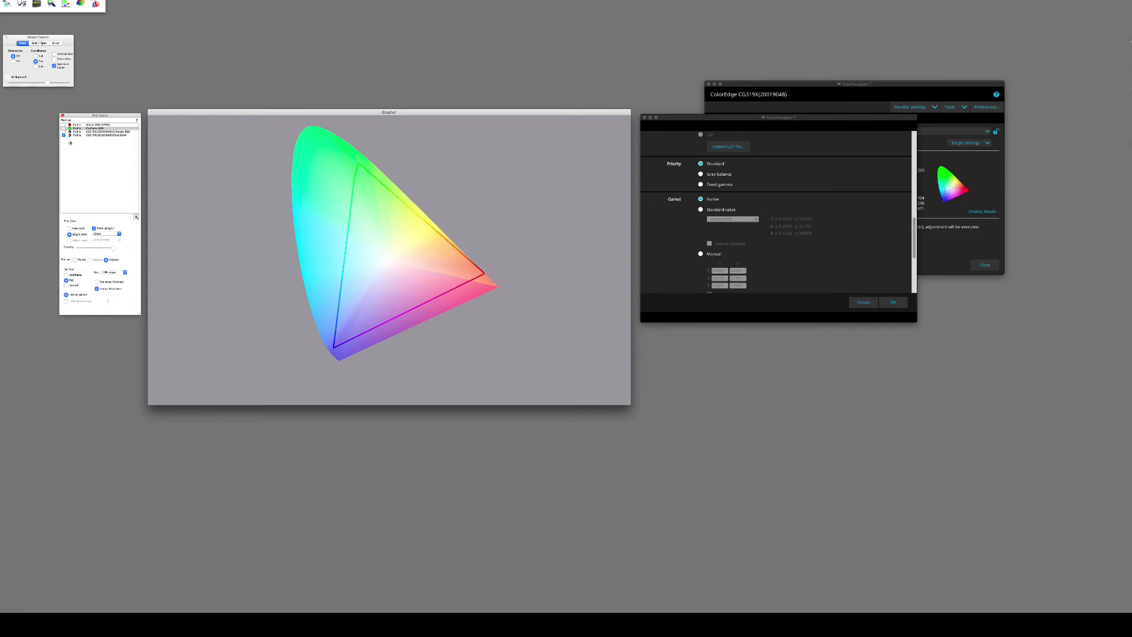
pyautogui.click(64, 125)
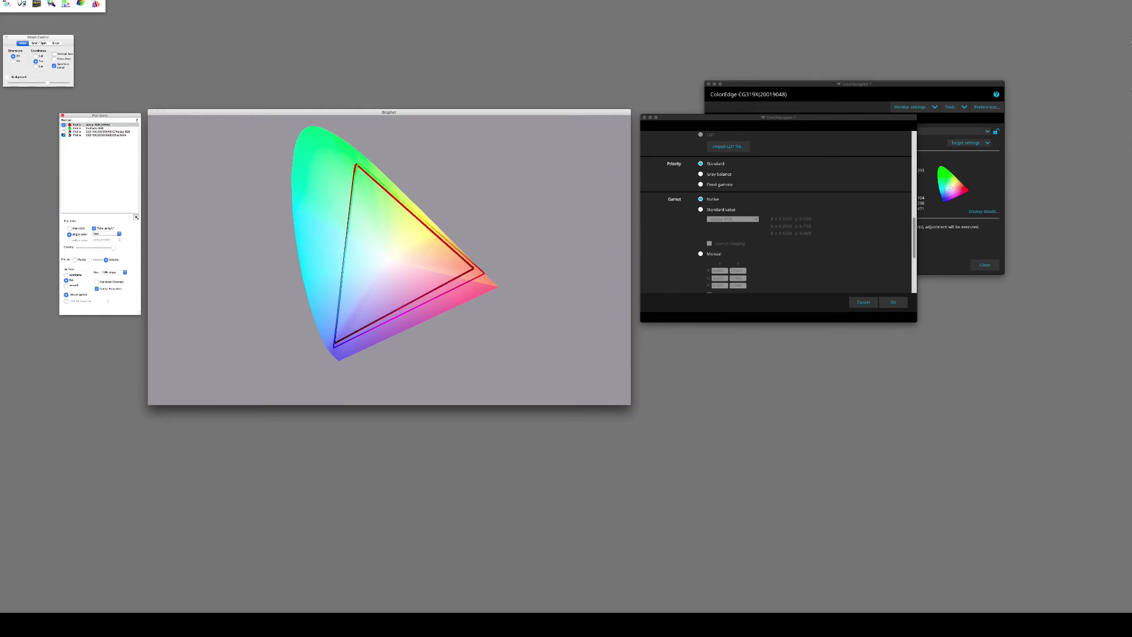
pyautogui.click(64, 135)
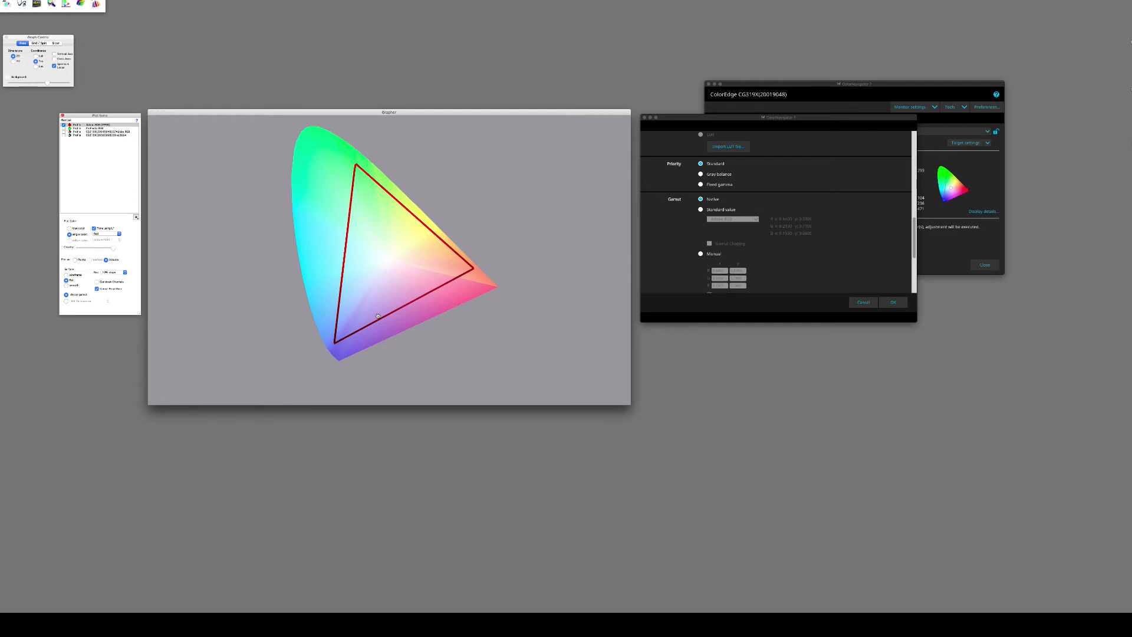
pyautogui.click(720, 211)
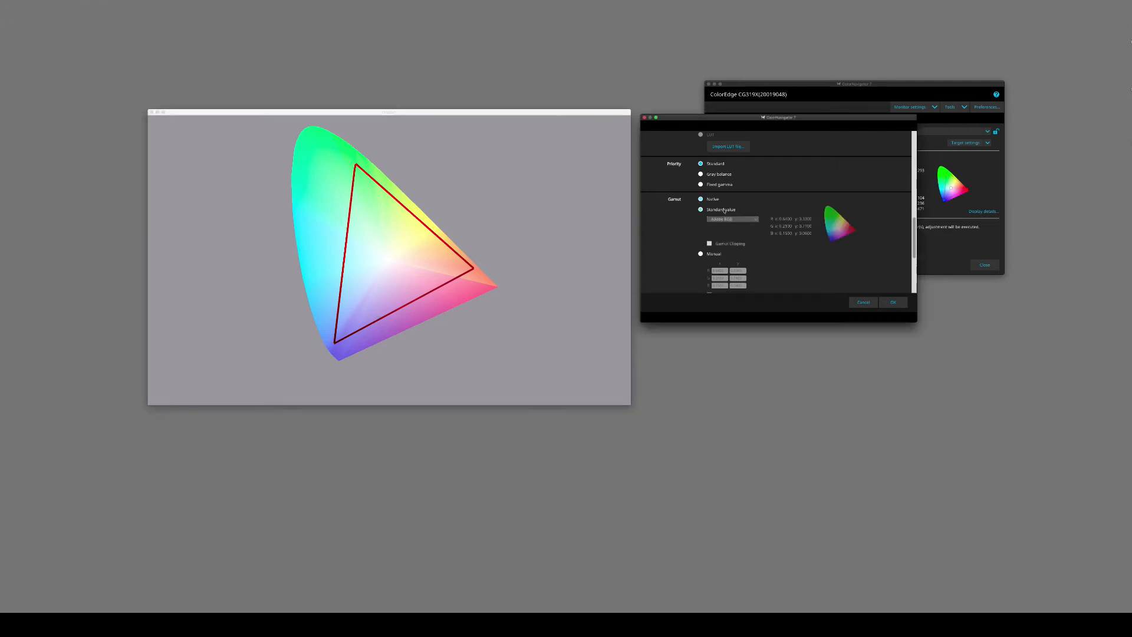
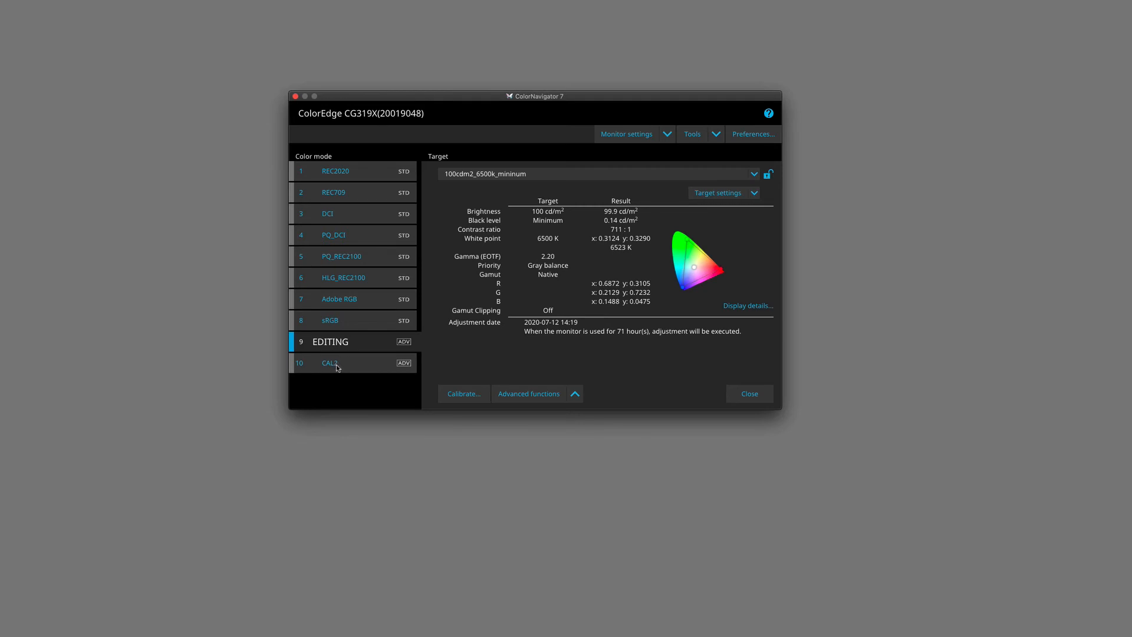
# Start a new target for the CAL2 color mode, using manual entry to match the monitor colors.
pyautogui.click(337, 368)
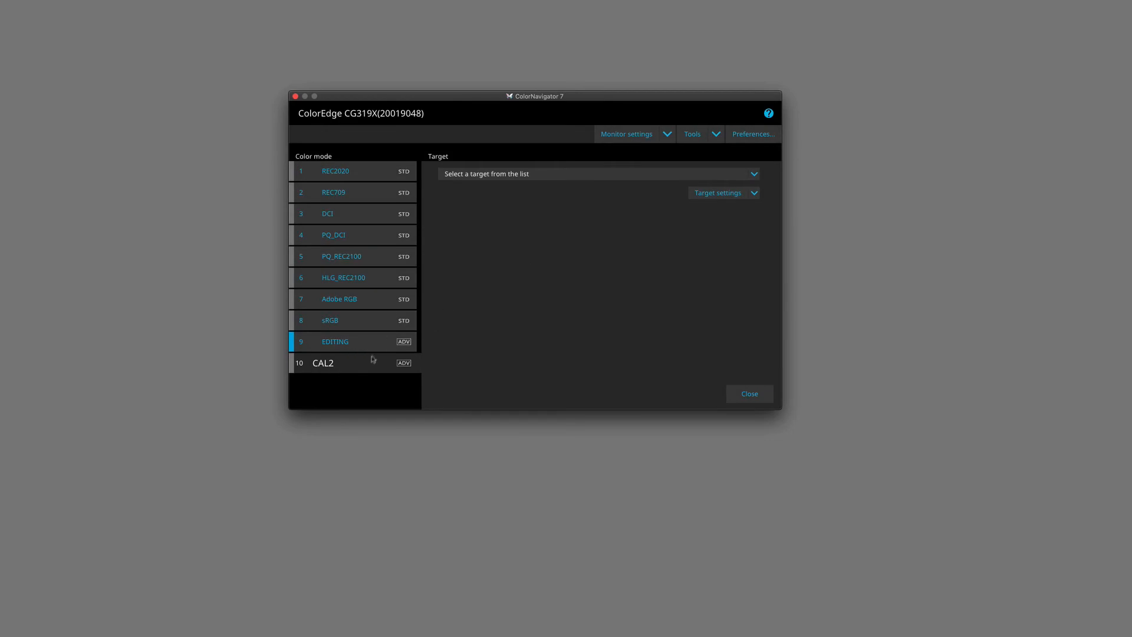
pyautogui.click(736, 195)
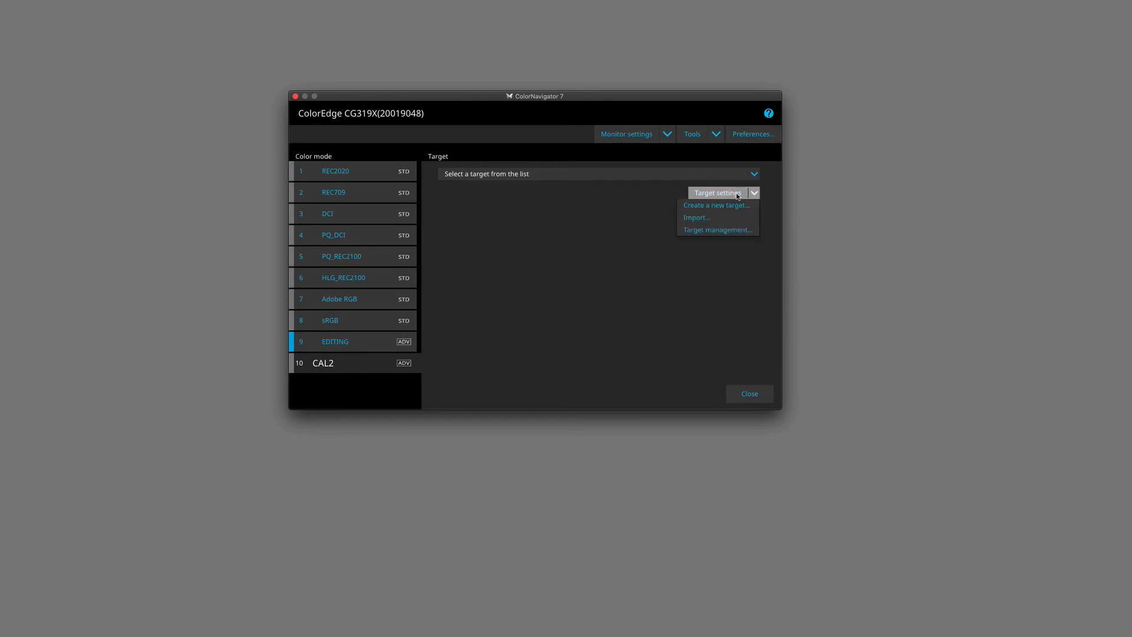
pyautogui.click(730, 206)
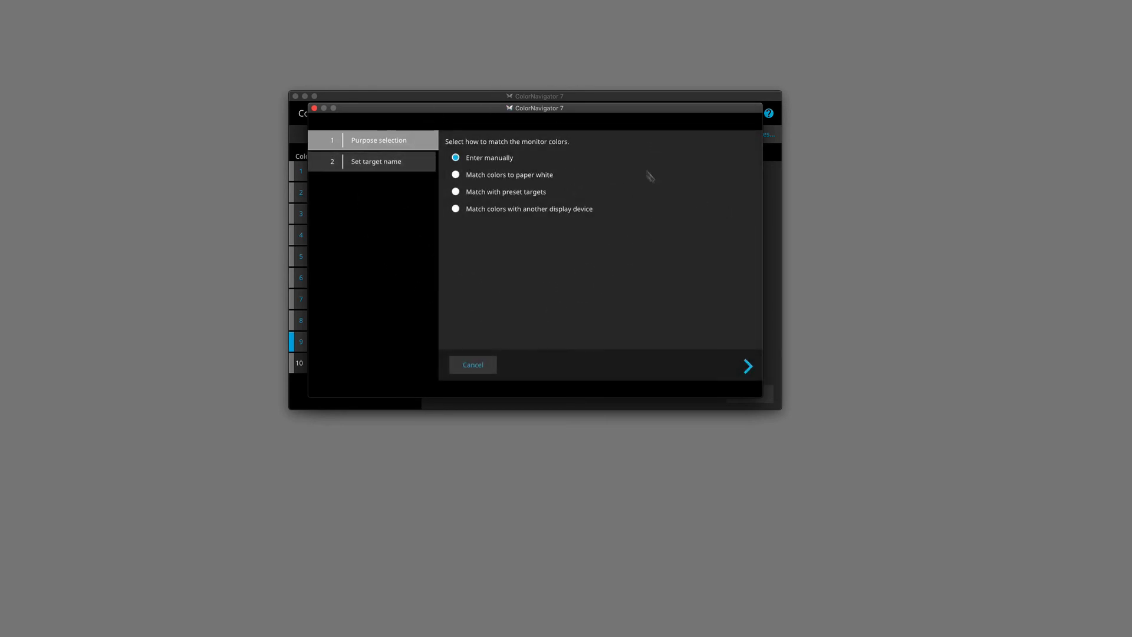
pyautogui.click(748, 366)
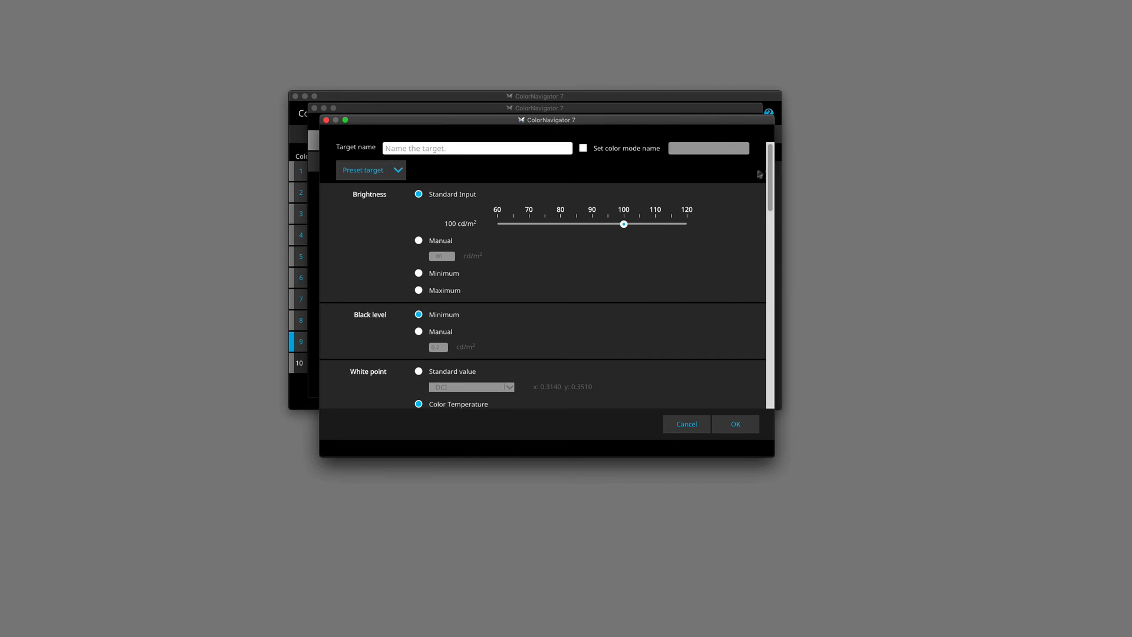
# Set the new target's black level manually to 0.5 cd/m².
pyautogui.moveTo(770, 179); pyautogui.dragTo(765, 205)
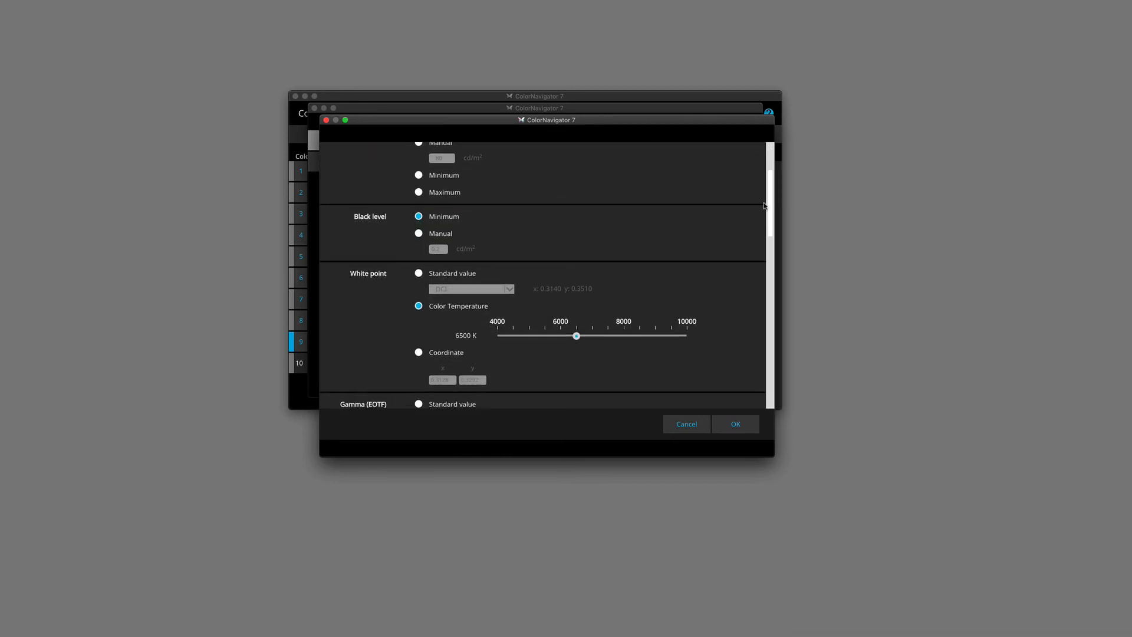
pyautogui.click(419, 234)
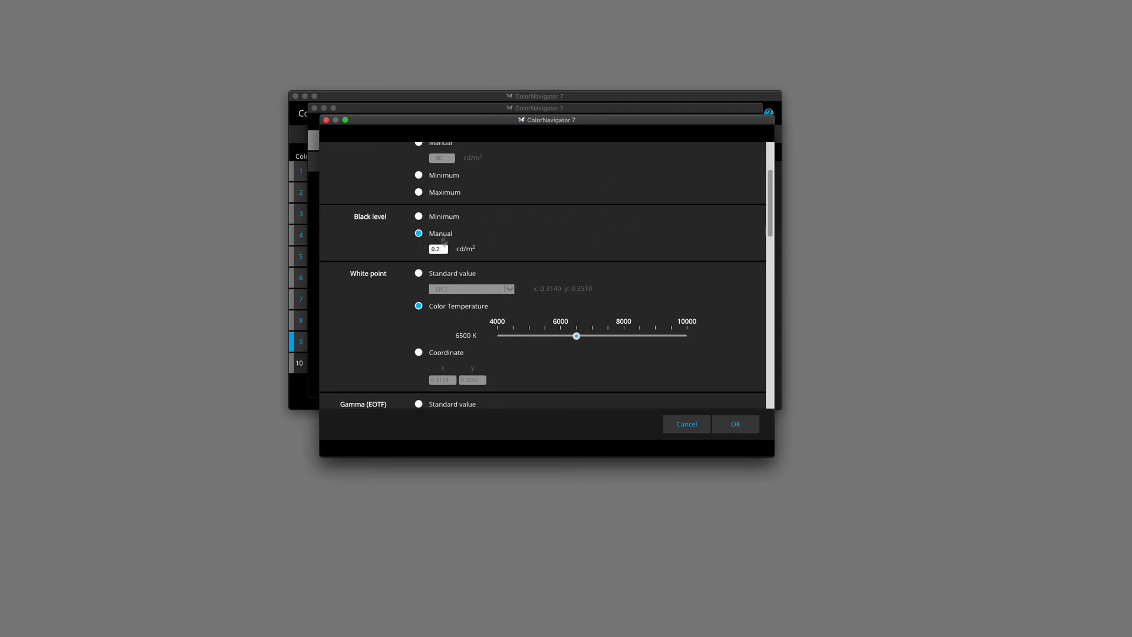
pyautogui.moveTo(769, 200); pyautogui.dragTo(769, 184)
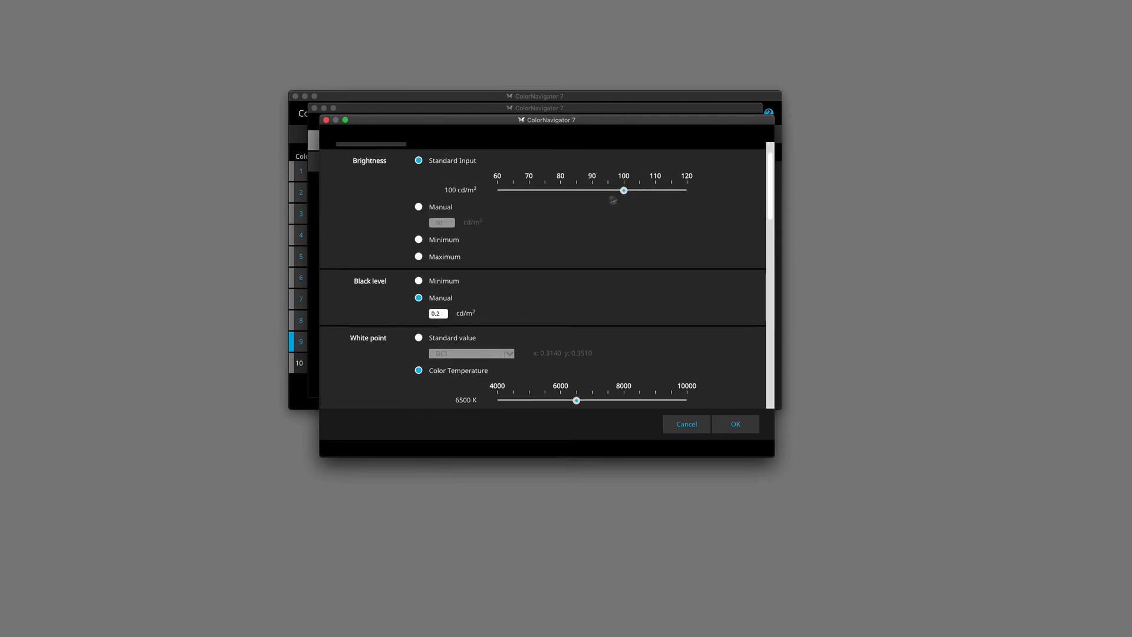
pyautogui.click(440, 314)
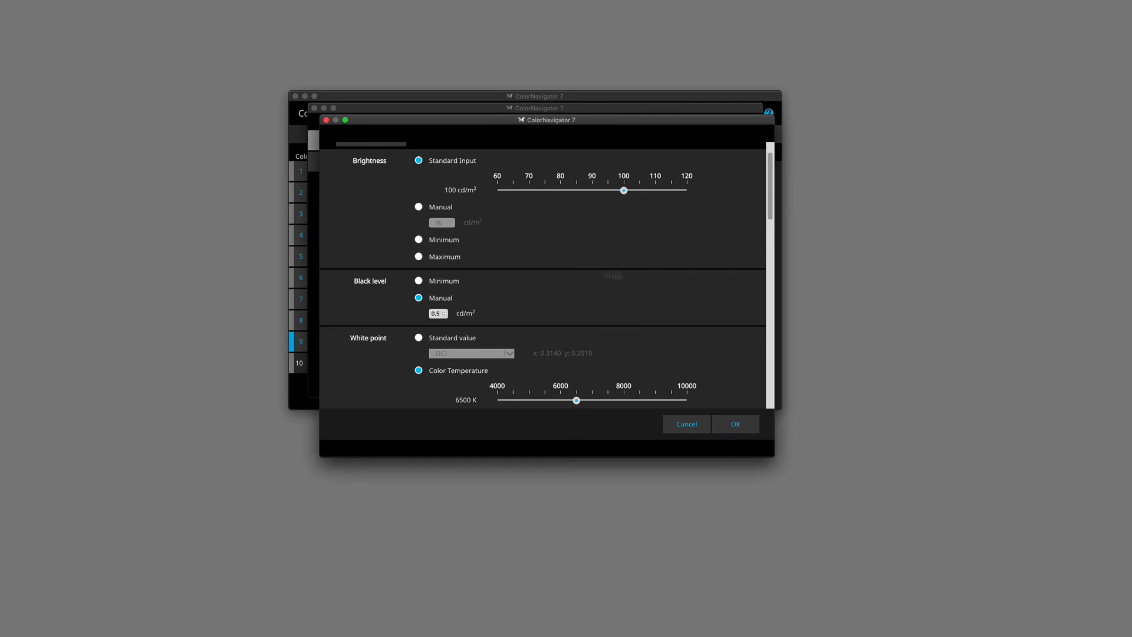
# Set the target's white point color temperature to 5800 K and its priority to Gray balance.
pyautogui.scroll(-5, 769, 197)
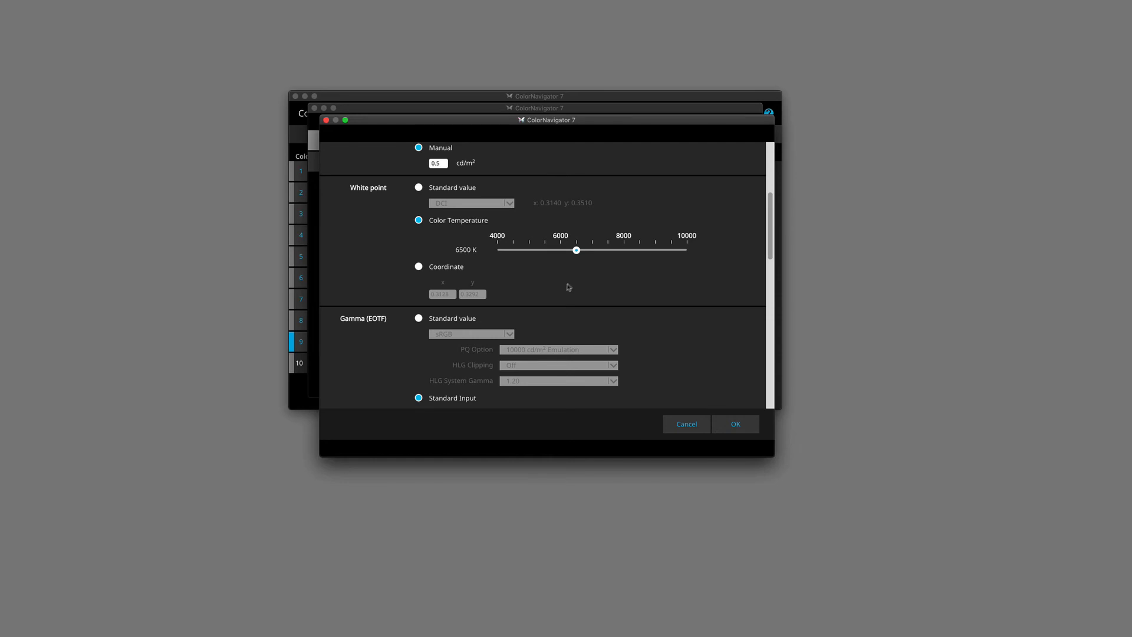
pyautogui.click(558, 250)
pyautogui.moveTo(769, 220); pyautogui.dragTo(751, 268)
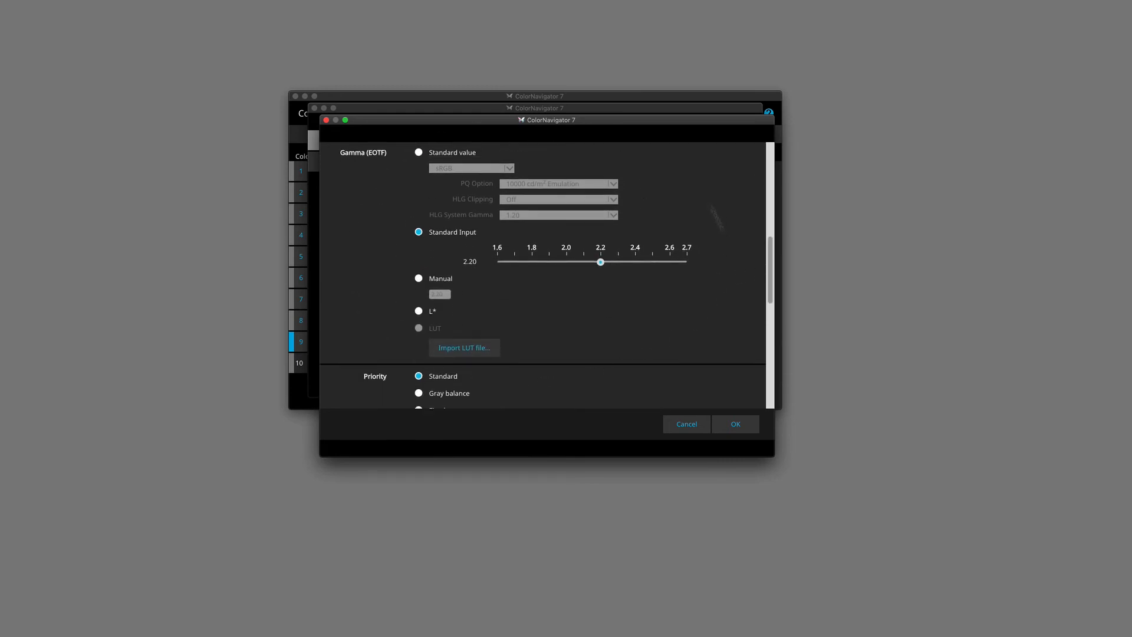
pyautogui.moveTo(769, 271); pyautogui.dragTo(759, 312)
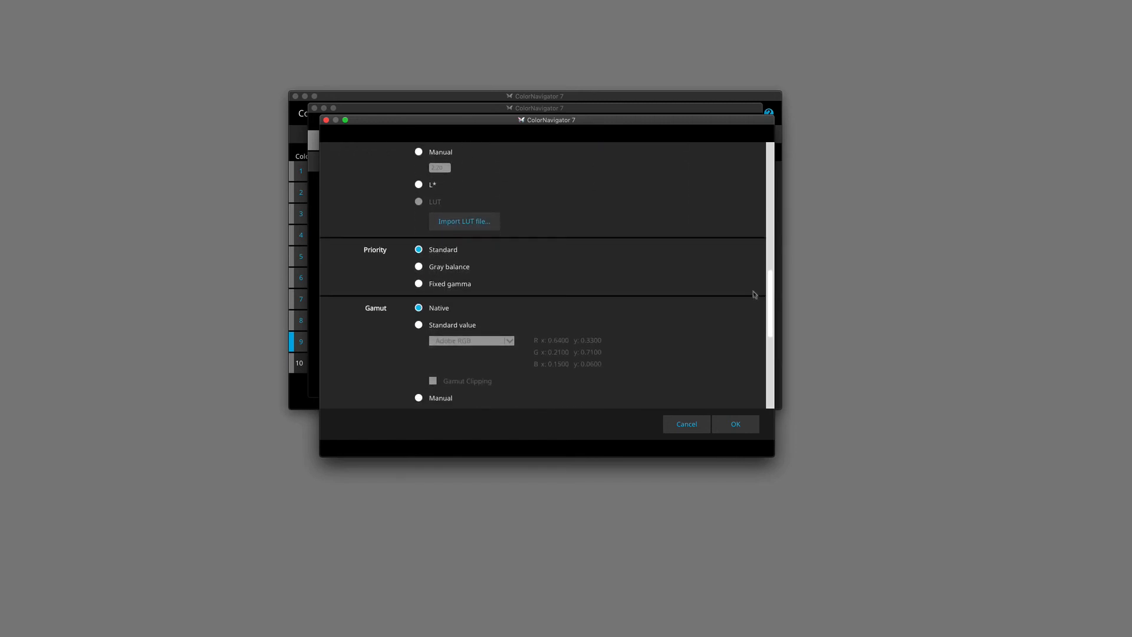
pyautogui.click(418, 267)
pyautogui.moveTo(769, 292); pyautogui.dragTo(759, 334)
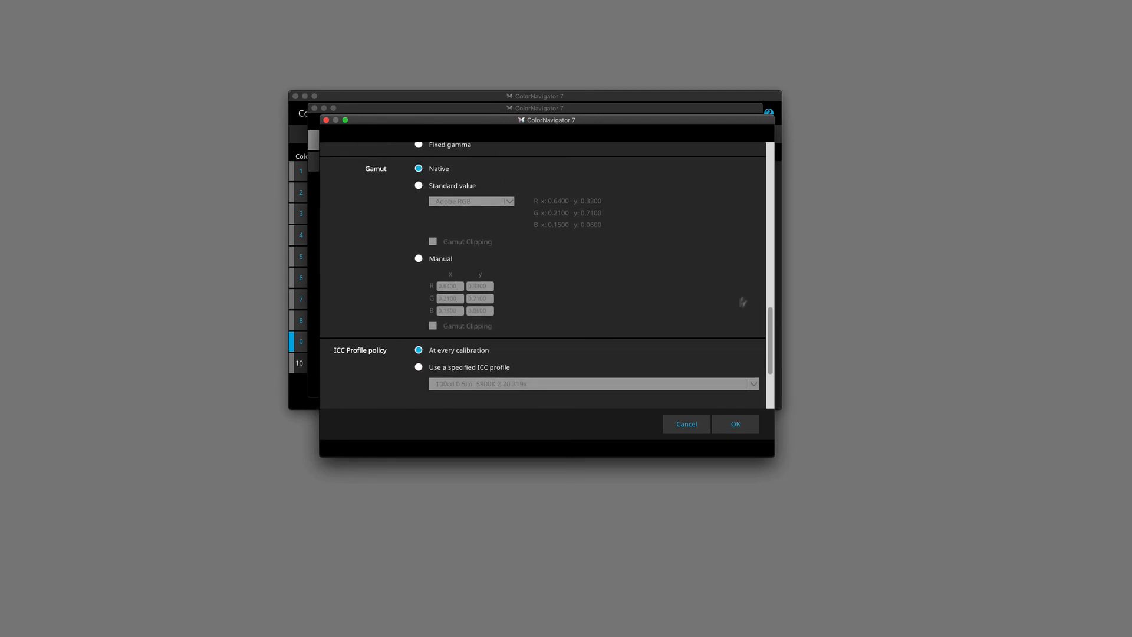
pyautogui.moveTo(767, 332); pyautogui.dragTo(766, 340)
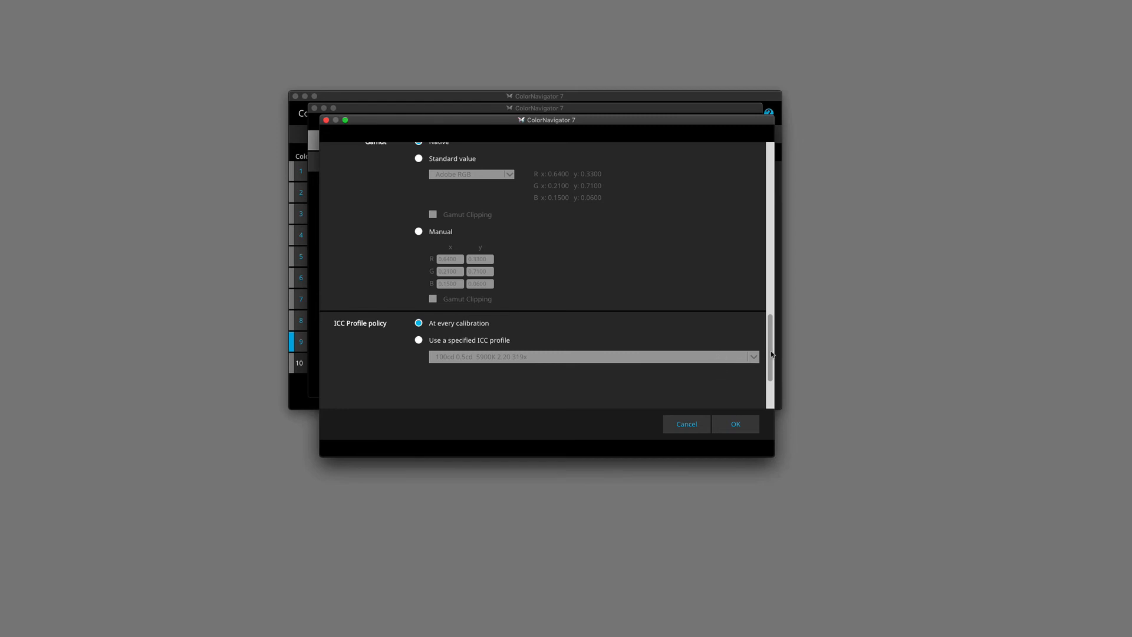
# Name the target 100cdm2_5800k_0.5cdm2 and set the color mode name to PRINT.
pyautogui.scroll(15, 769, 354)
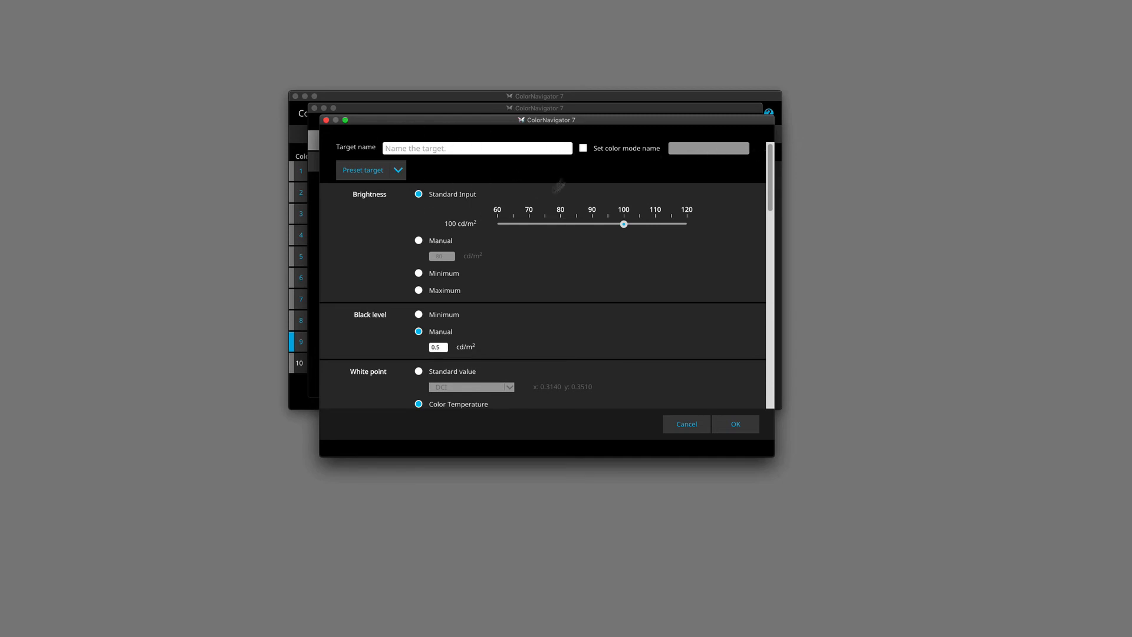
pyautogui.click(444, 152)
pyautogui.write('100cdm2_5800k_0.5cdm2')
pyautogui.click(583, 148)
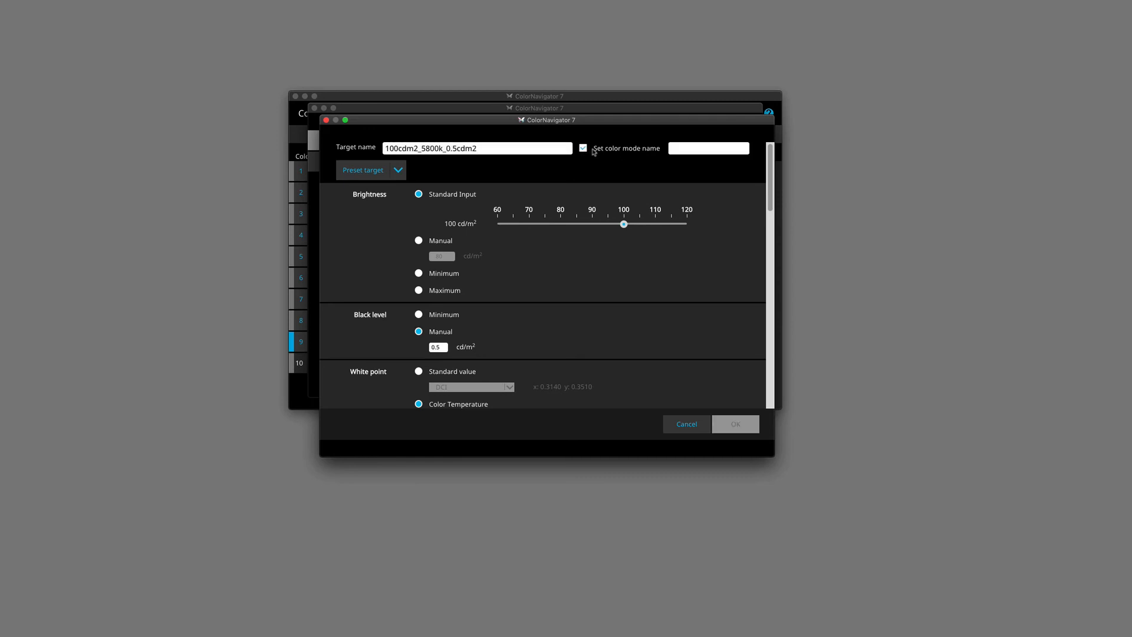
pyautogui.click(708, 152)
pyautogui.write('PRINT')
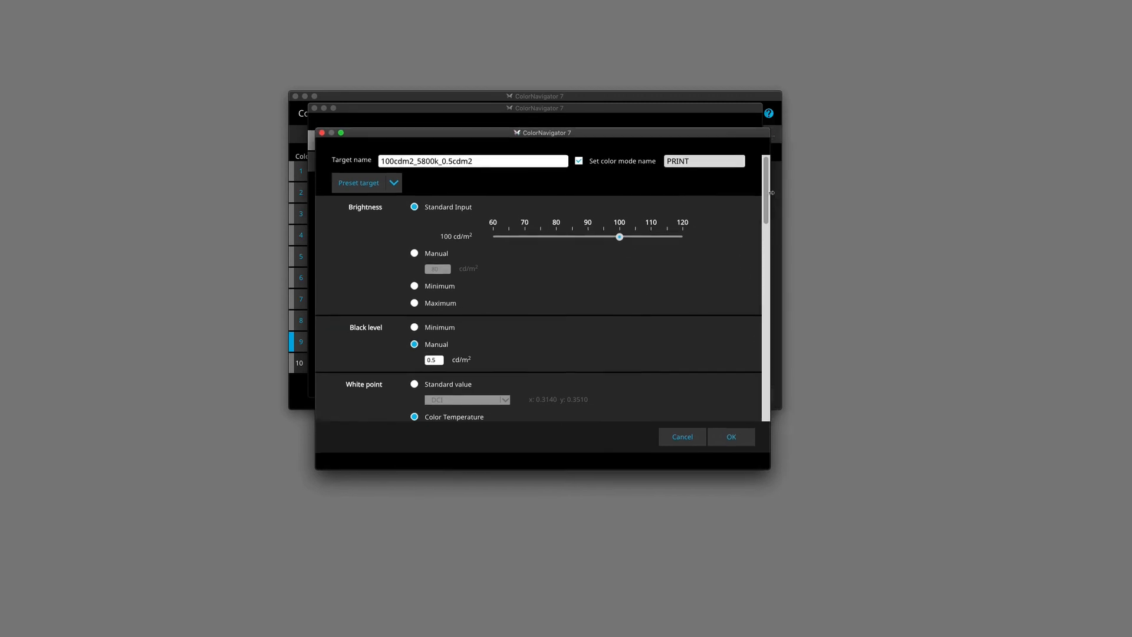
# Accept the customized target settings and finish creating the target.
pyautogui.moveTo(772, 178); pyautogui.dragTo(761, 299)
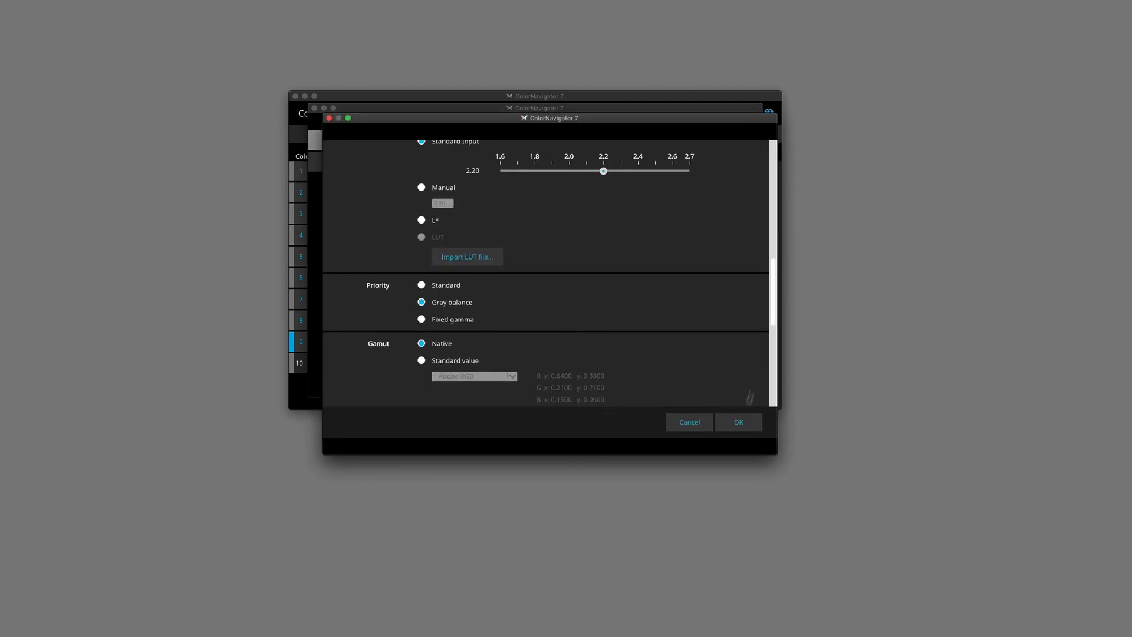
pyautogui.click(738, 421)
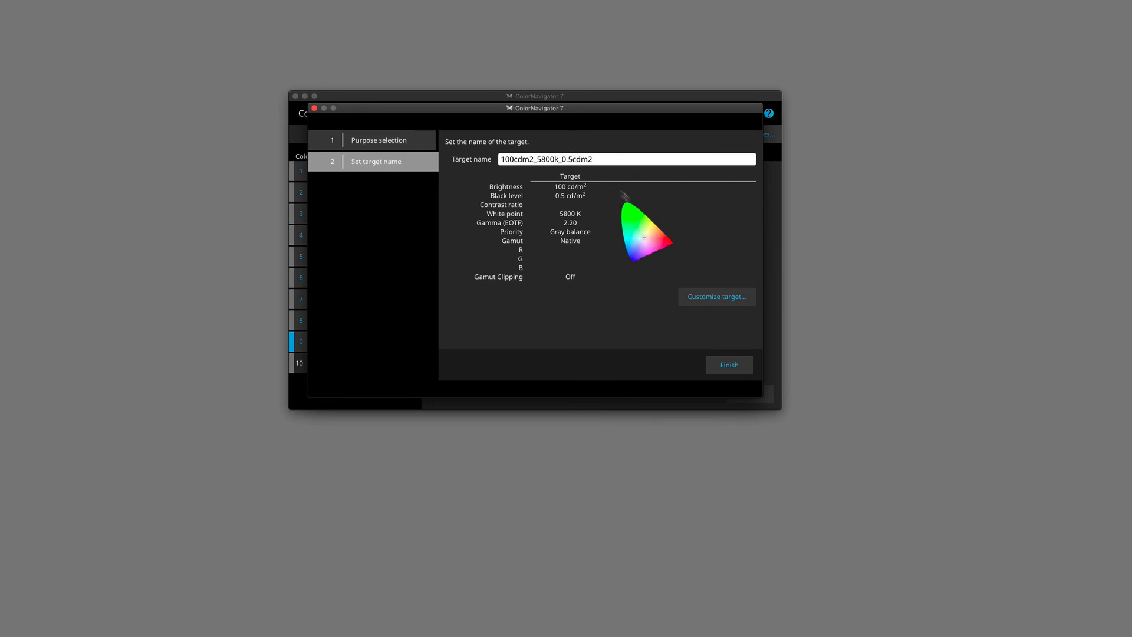
pyautogui.click(730, 366)
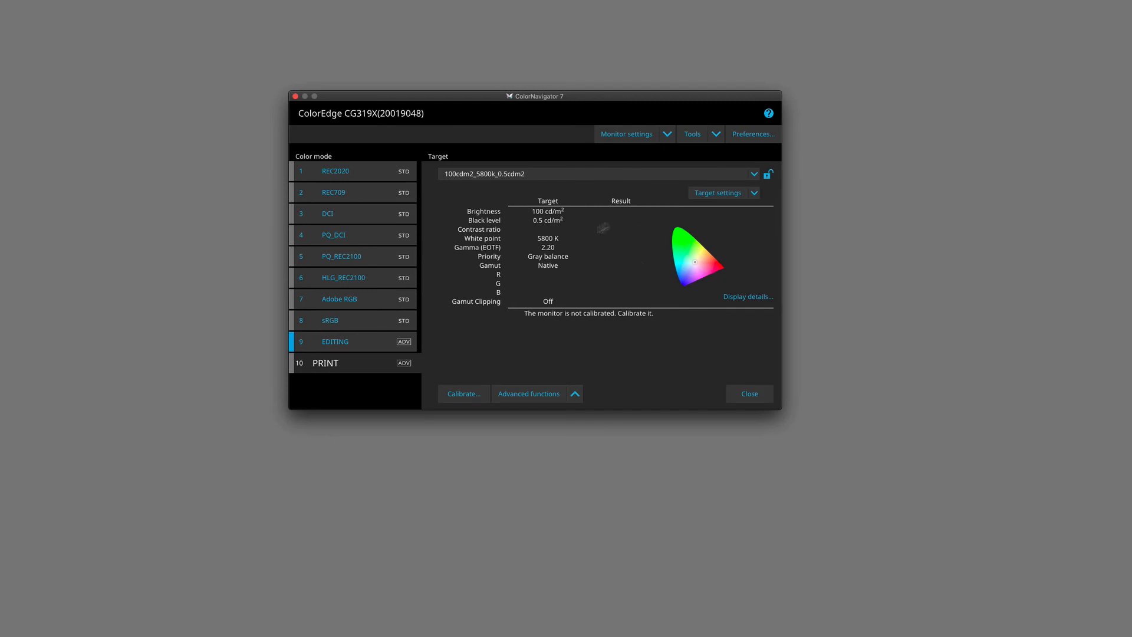
# Calibrate the PRINT color mode using the Built-in Sensor with its default user calibration, and finish without validation.
pyautogui.click(463, 394)
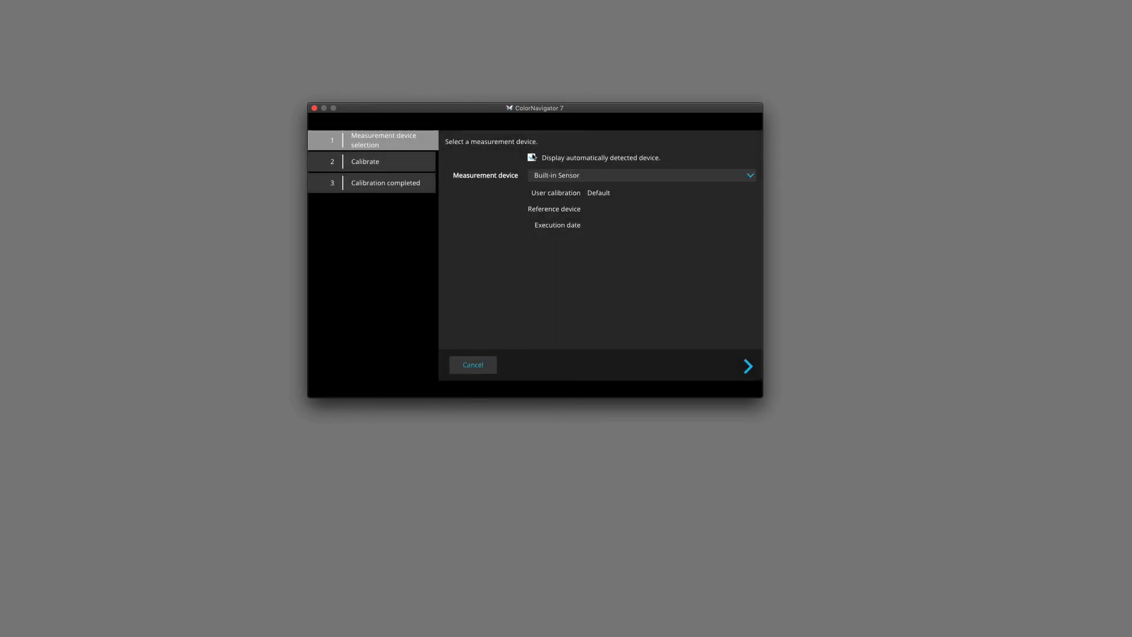
pyautogui.click(603, 176)
pyautogui.click(604, 188)
pyautogui.click(673, 177)
pyautogui.click(682, 180)
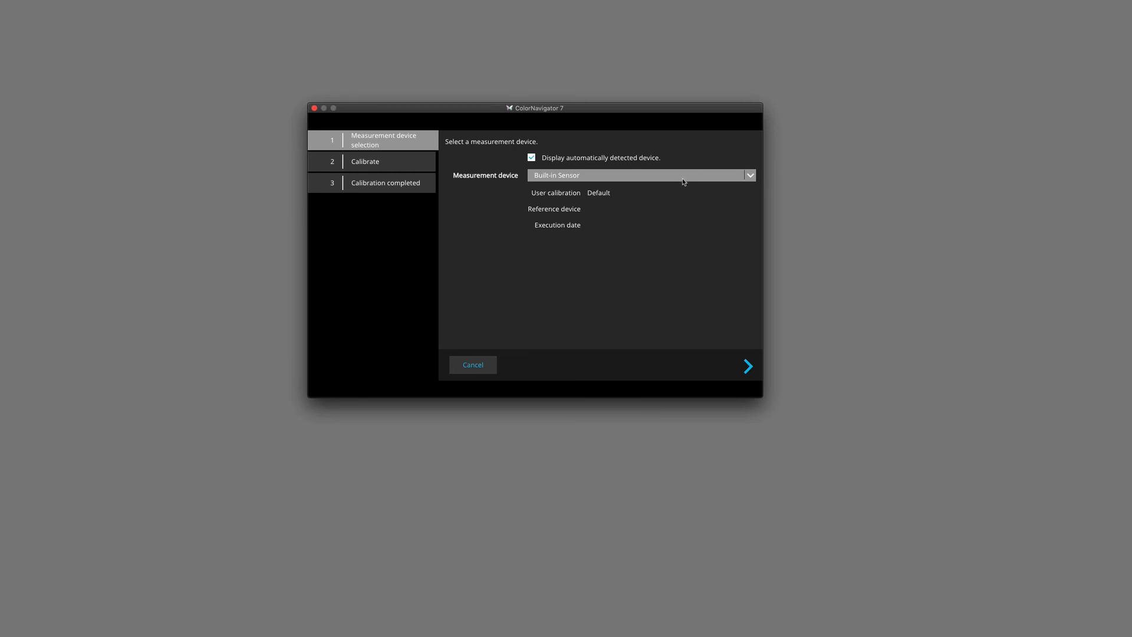
pyautogui.click(748, 366)
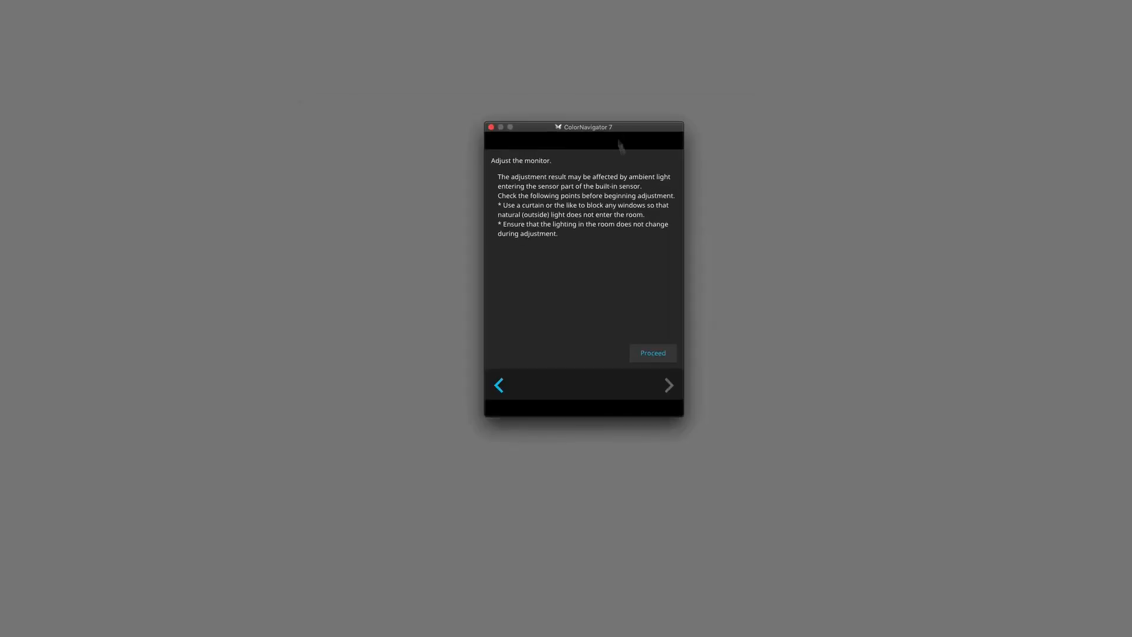
pyautogui.click(649, 355)
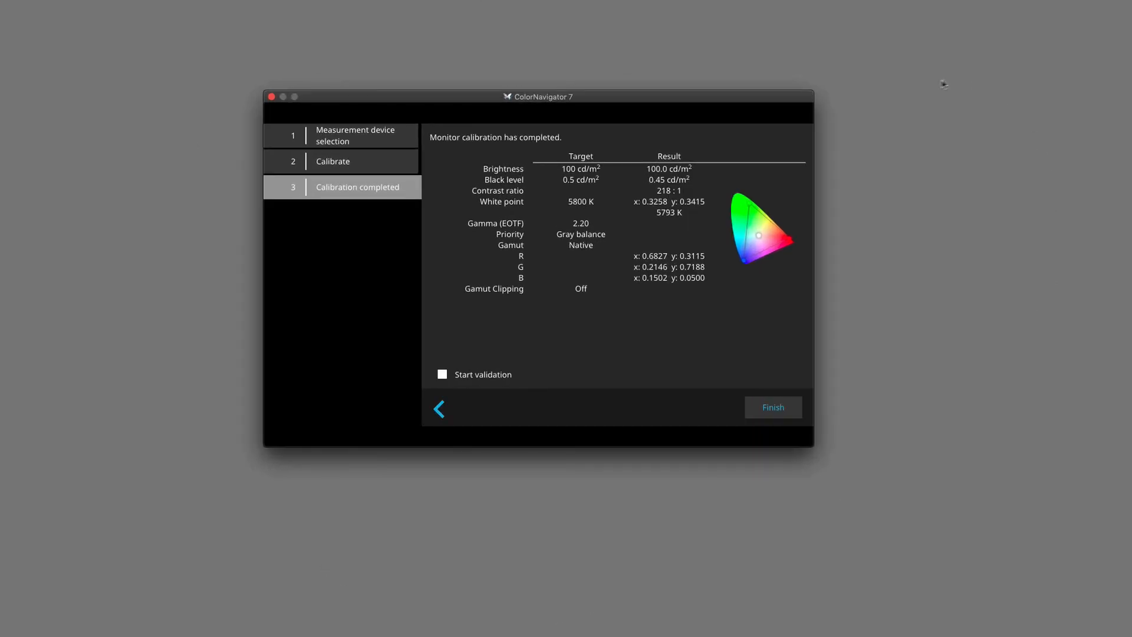
pyautogui.click(776, 410)
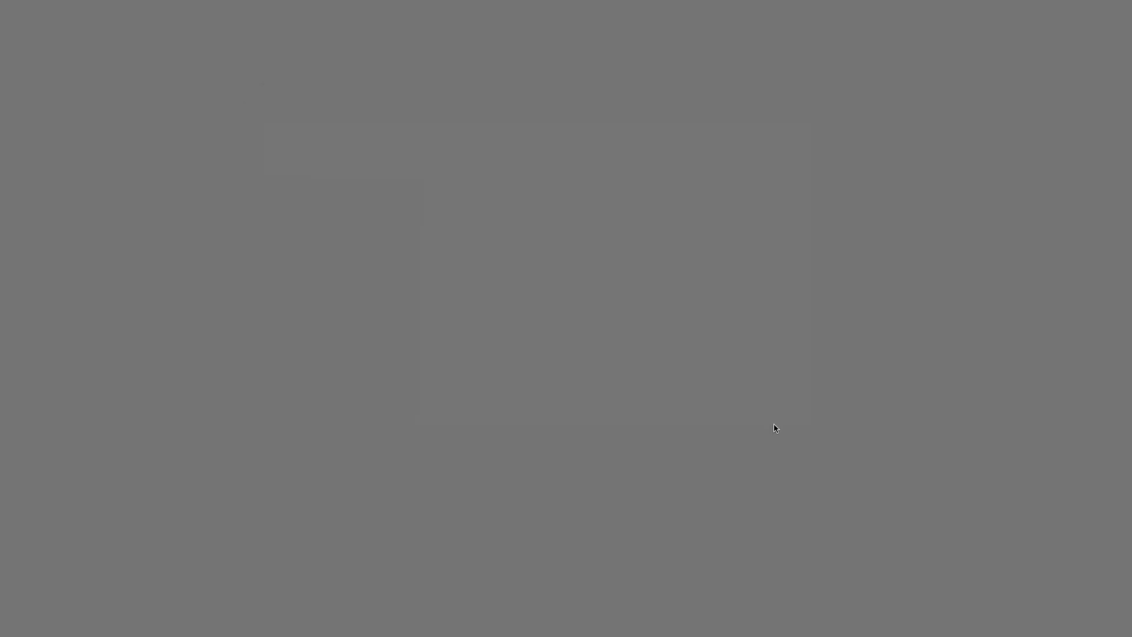
# Switch to the EDITING color mode and back to PRINT to compare their calibration targets and results.
pyautogui.moveTo(478, 110); pyautogui.dragTo(470, 102)
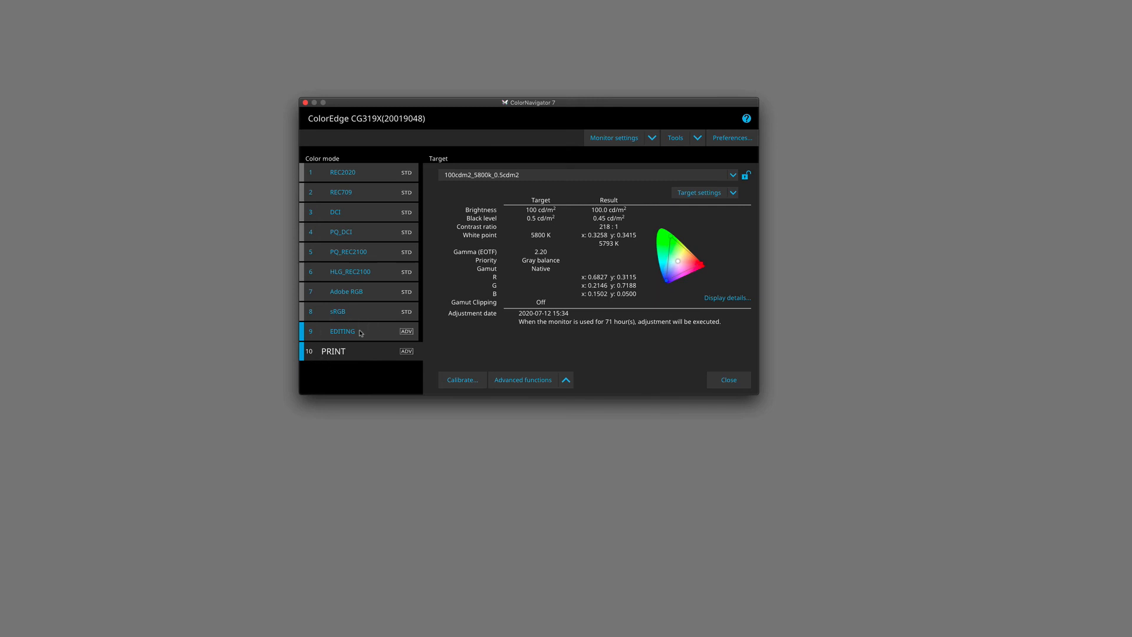
pyautogui.click(352, 334)
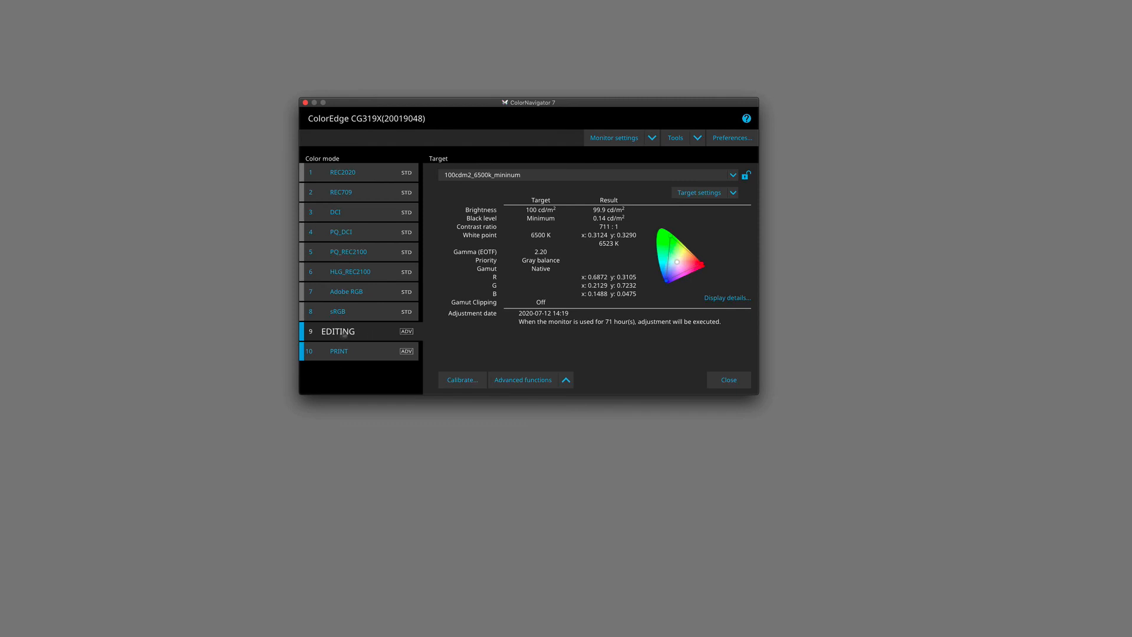
pyautogui.click(364, 354)
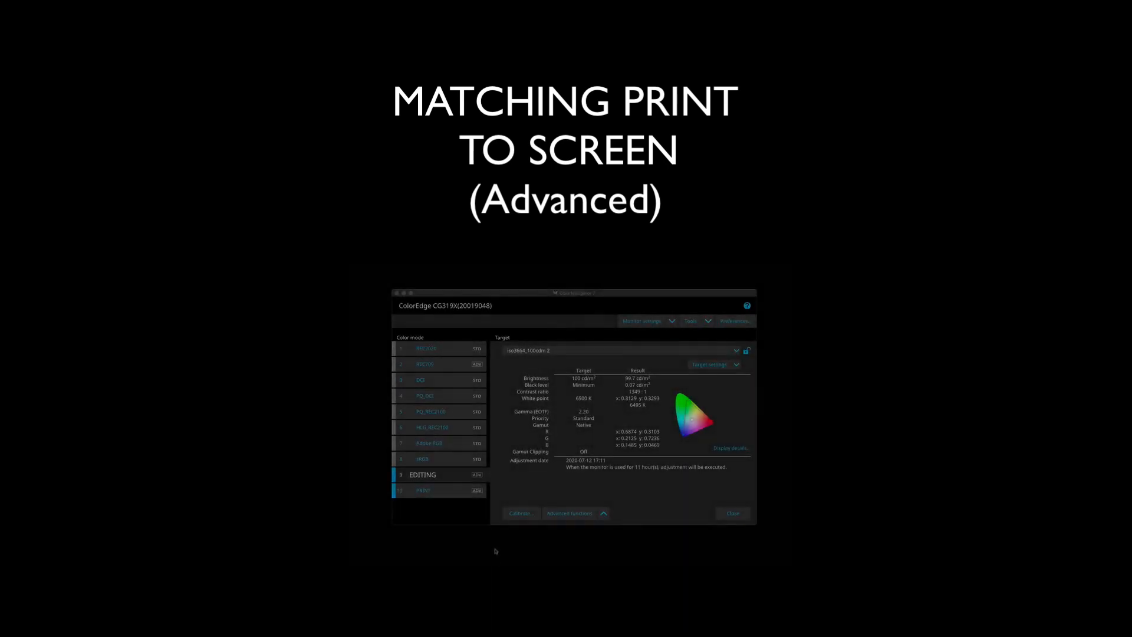
# Open the manual adjustment for the EDITING color mode.
pyautogui.click(576, 514)
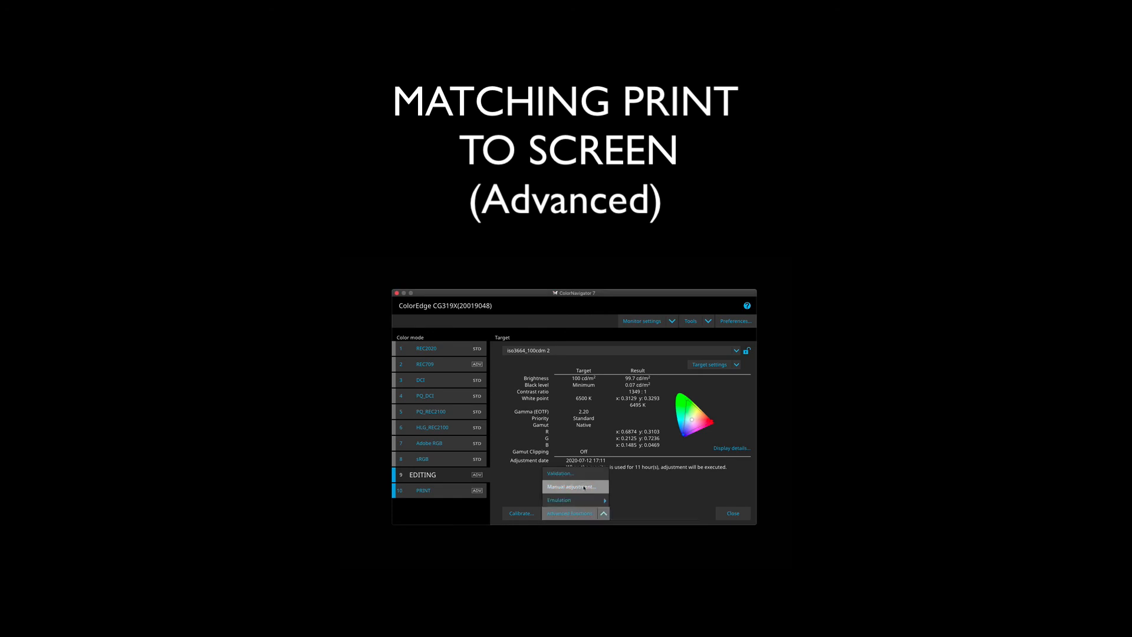
pyautogui.click(585, 487)
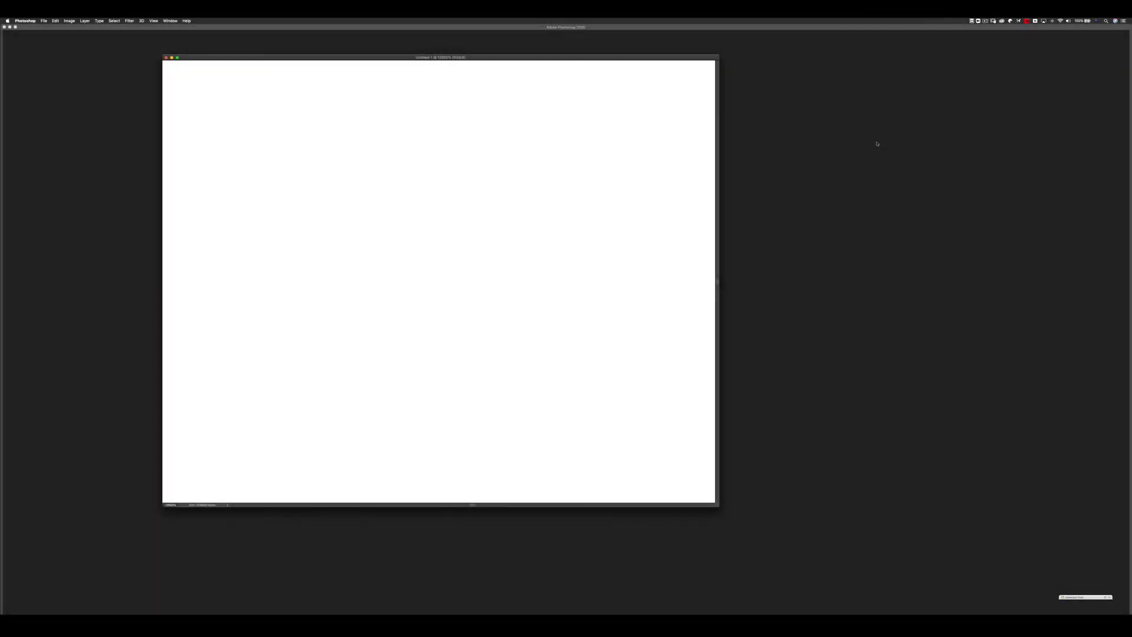
# Switch to Photoshop and show the blank white document full screen with the tools and panels hidden.
pyautogui.press('Tab')
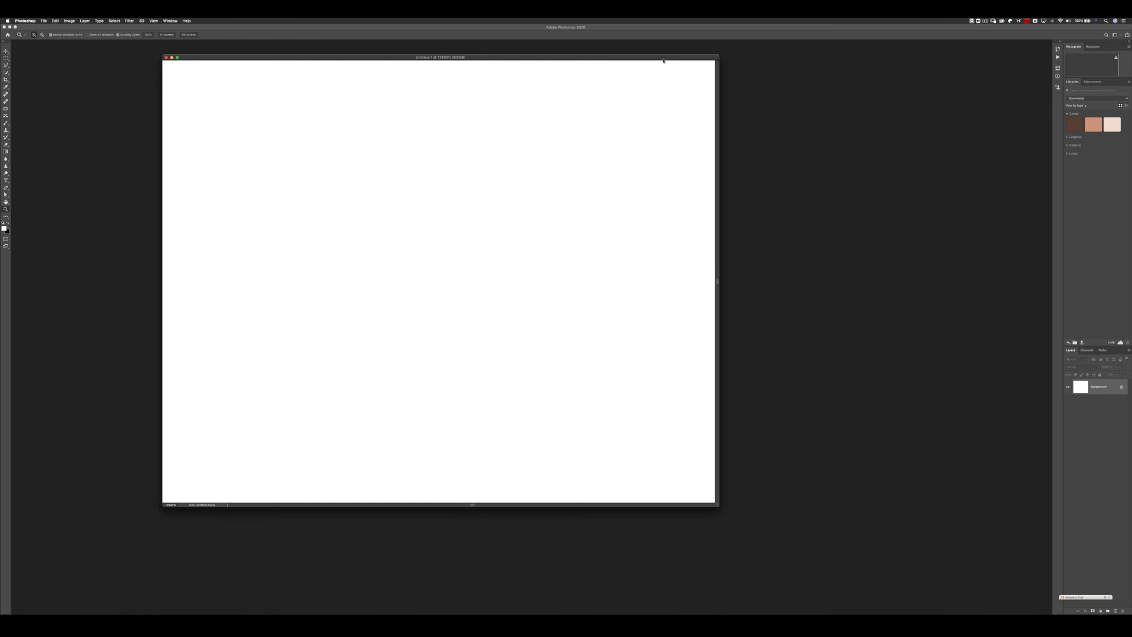
pyautogui.moveTo(663, 60); pyautogui.dragTo(716, 105)
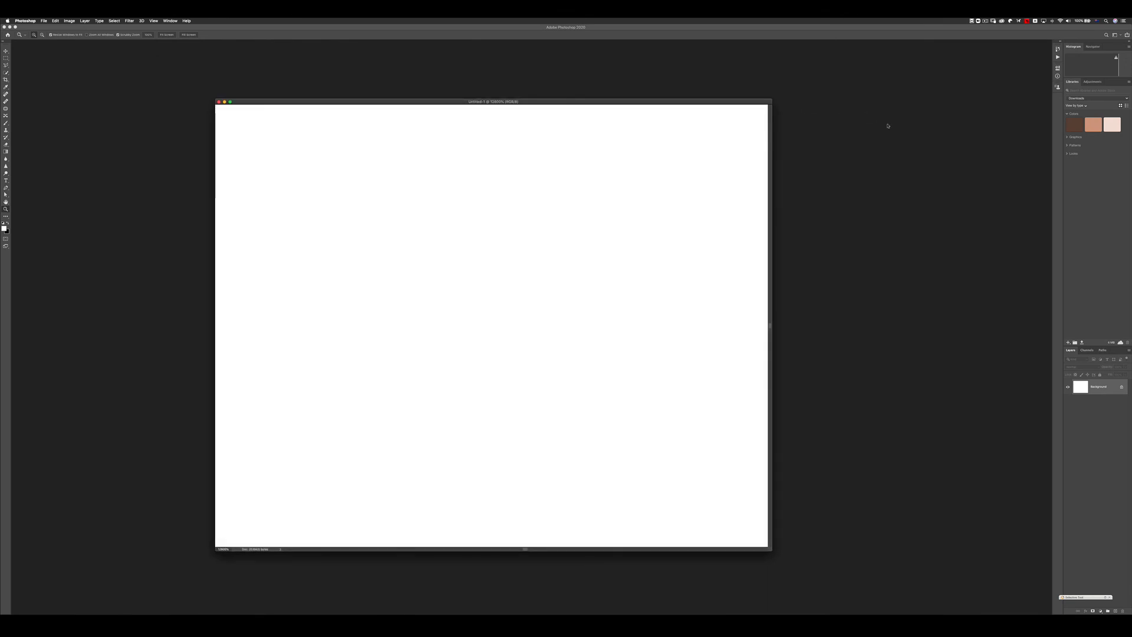
pyautogui.press('f')
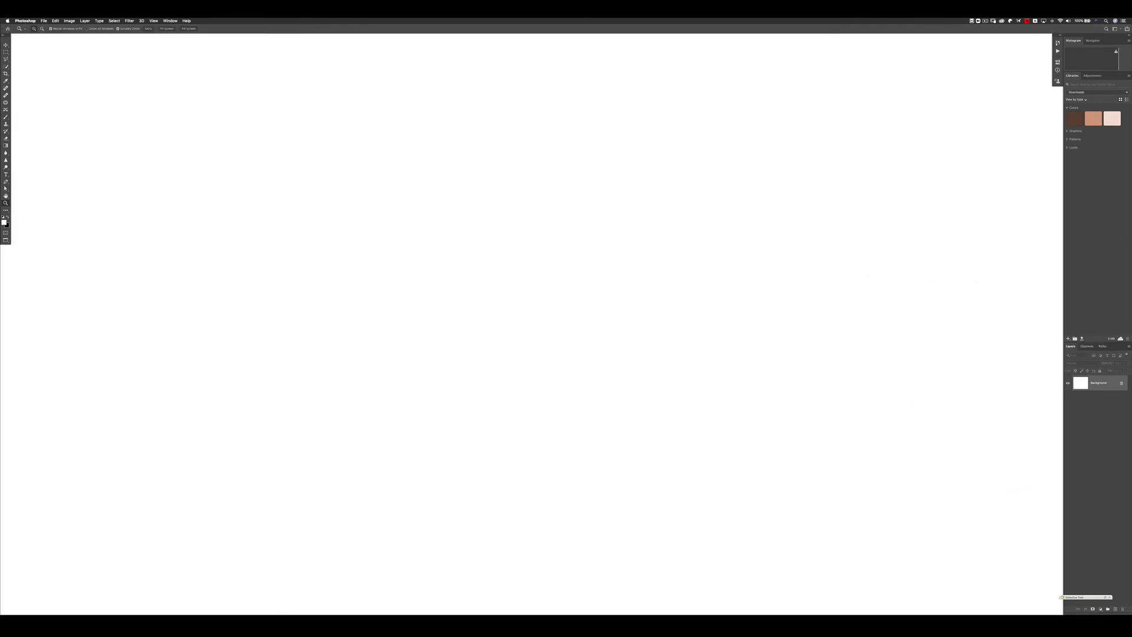
pyautogui.press('Tab')
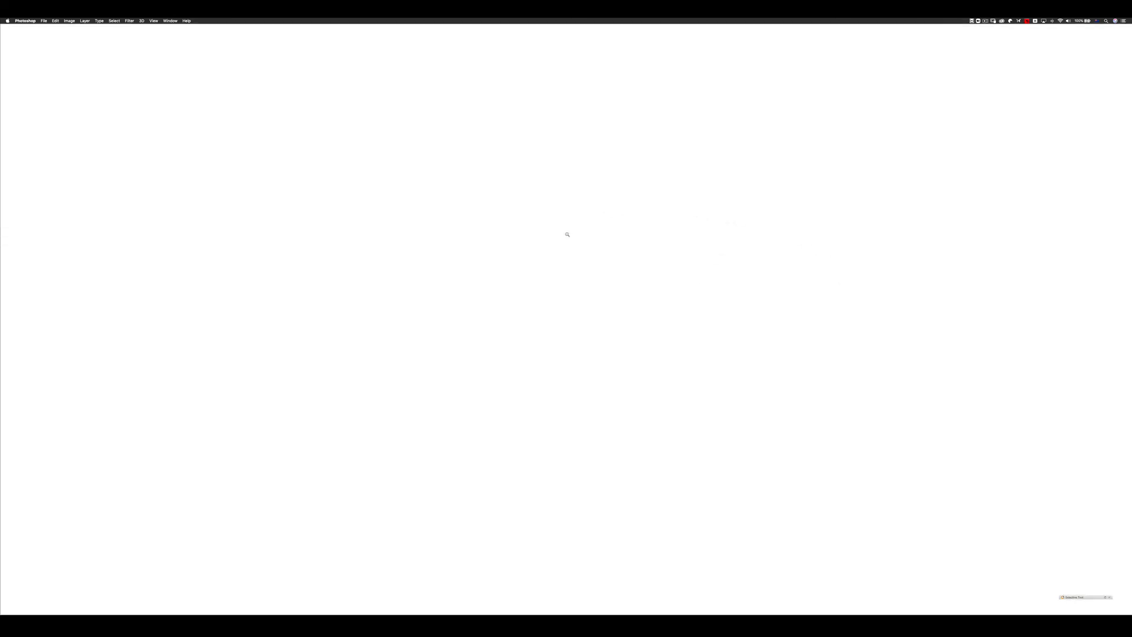
# Switch to ColorNavigator over the white document and select the PRINT color mode.
pyautogui.press('v')
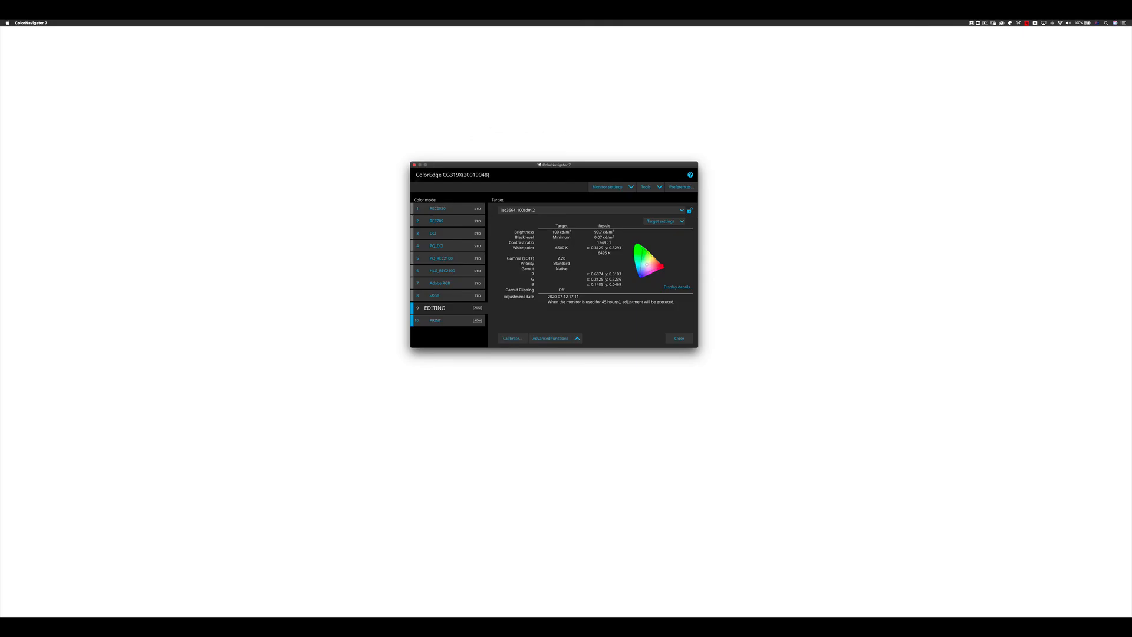
pyautogui.click(448, 323)
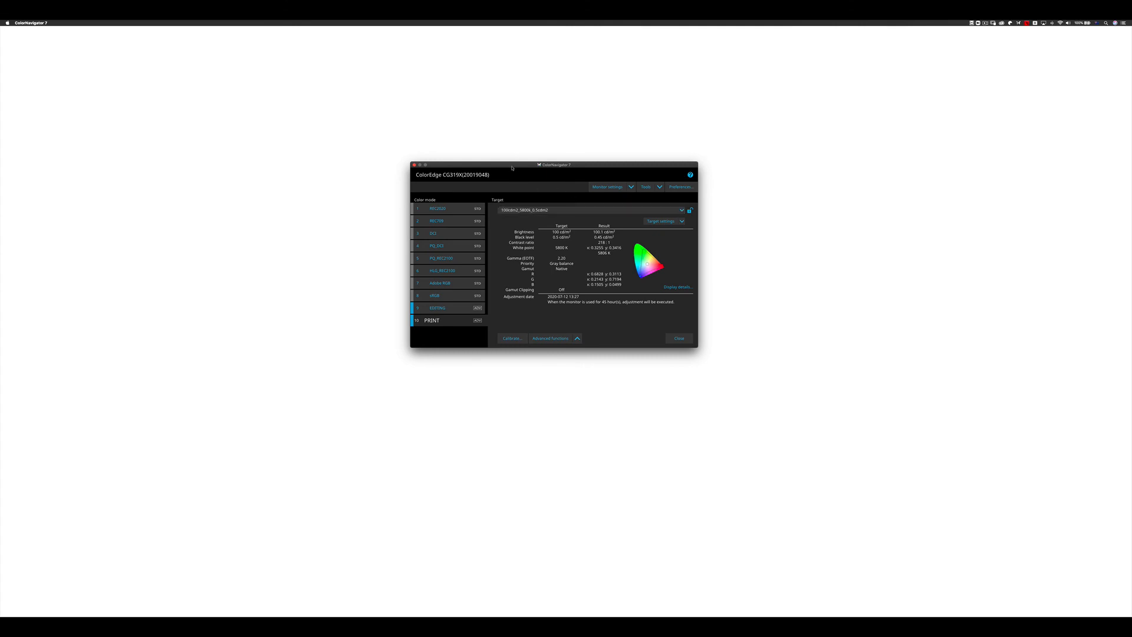
# Manually adjust the PRINT color mode to 31.41% brightness and a white point of R 100.00%, G 81.00%, B 51.74%.
pyautogui.moveTo(512, 168); pyautogui.dragTo(785, 80)
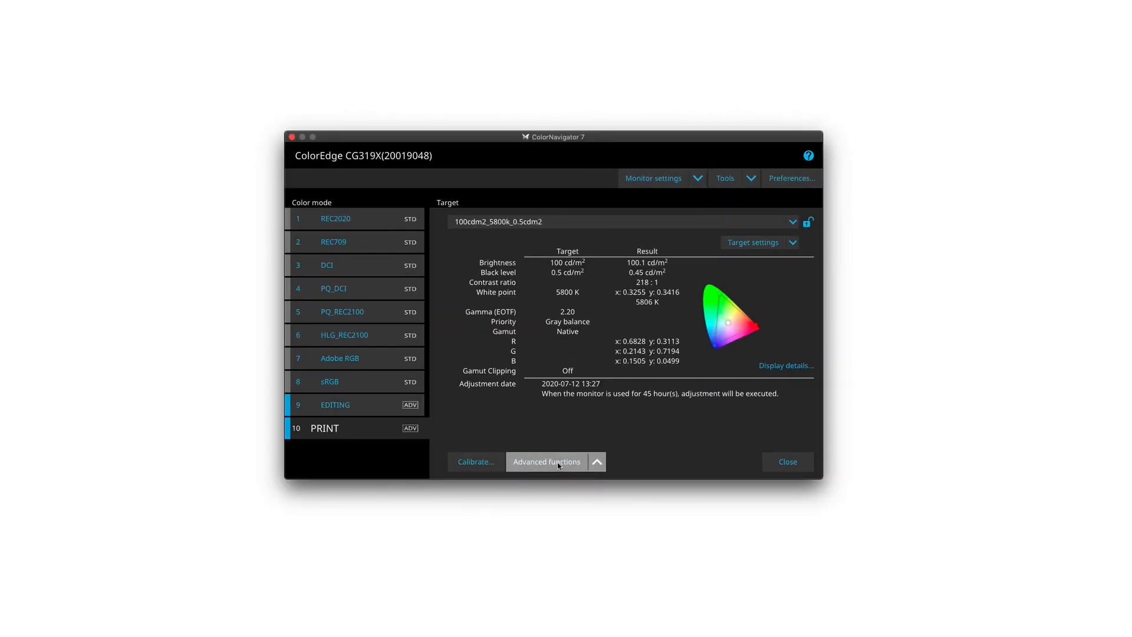
pyautogui.click(558, 466)
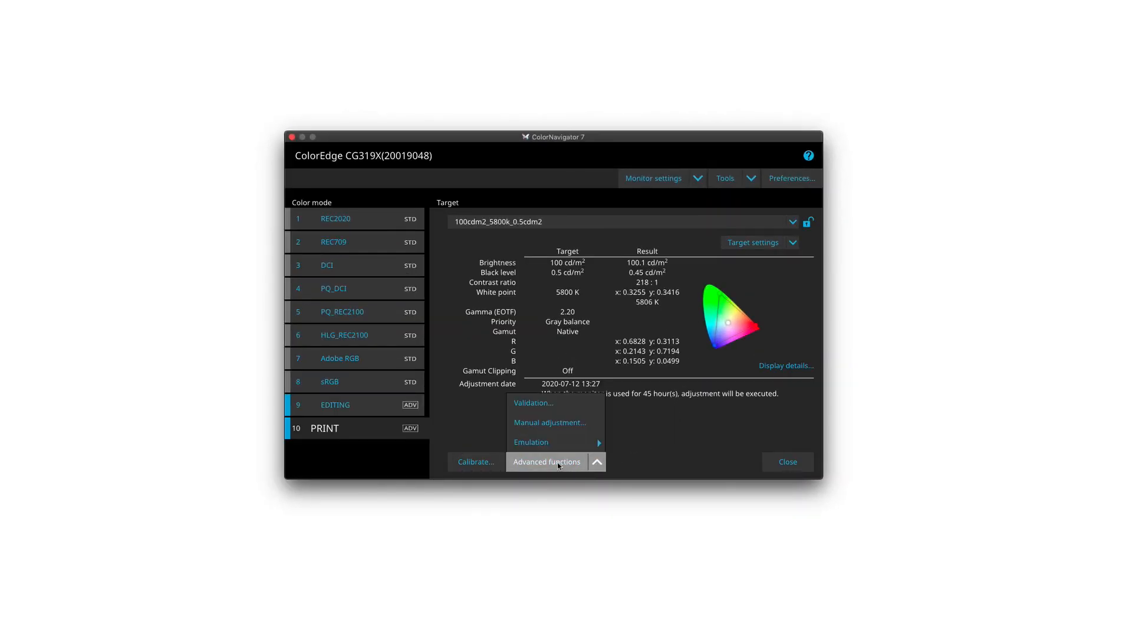
pyautogui.click(551, 421)
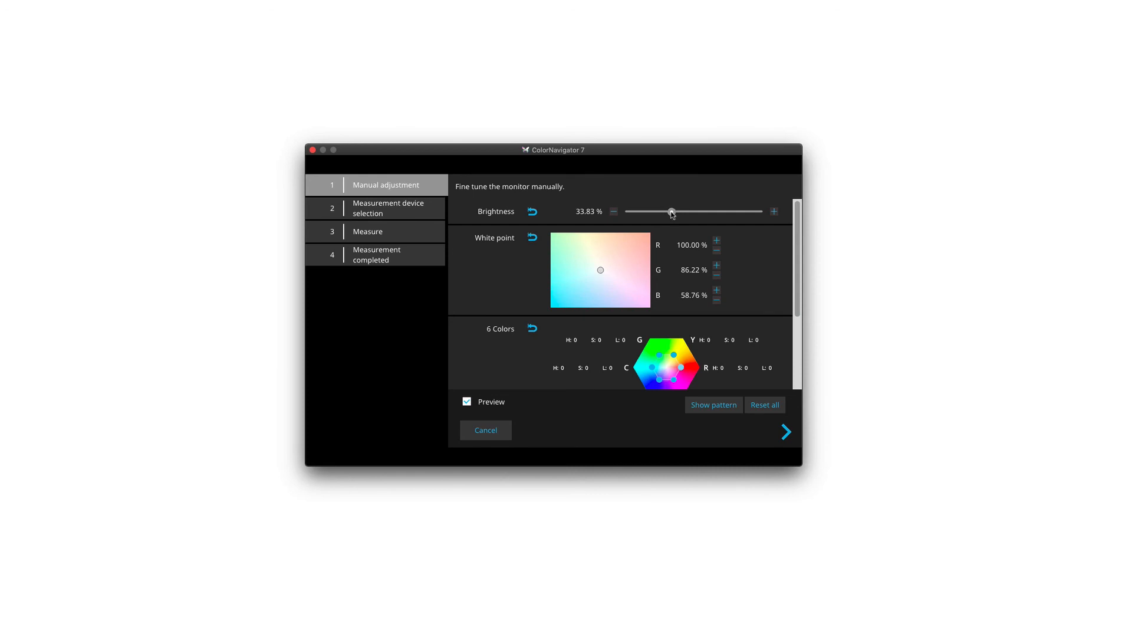
pyautogui.moveTo(672, 214); pyautogui.dragTo(667, 215)
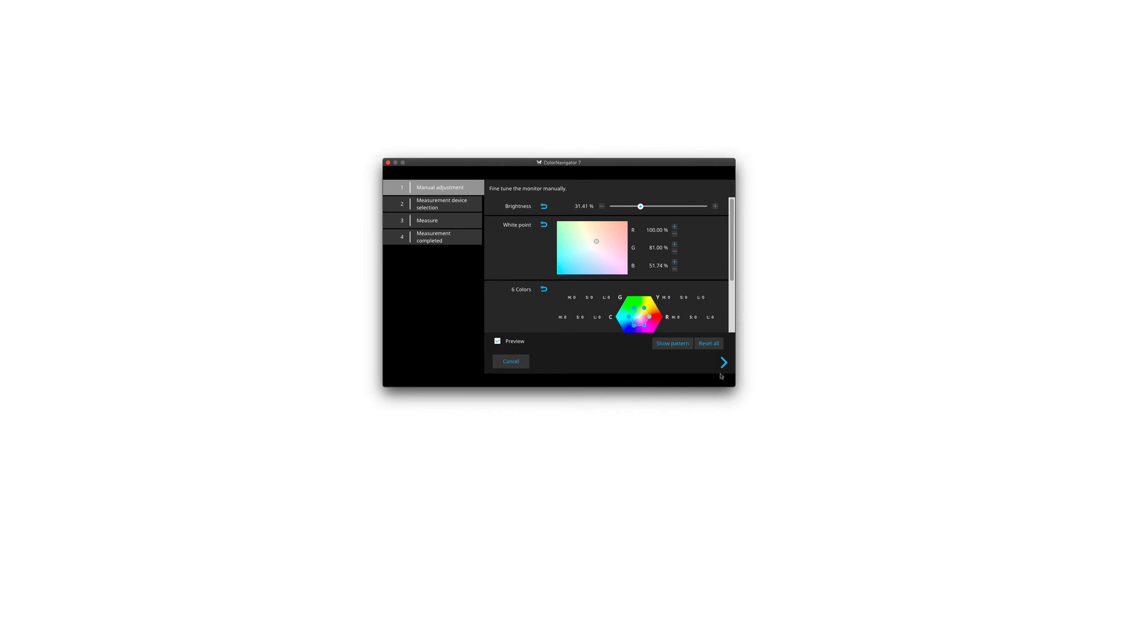
# Measure the manually adjusted monitor with the Built-in Sensor.
pyautogui.click(724, 363)
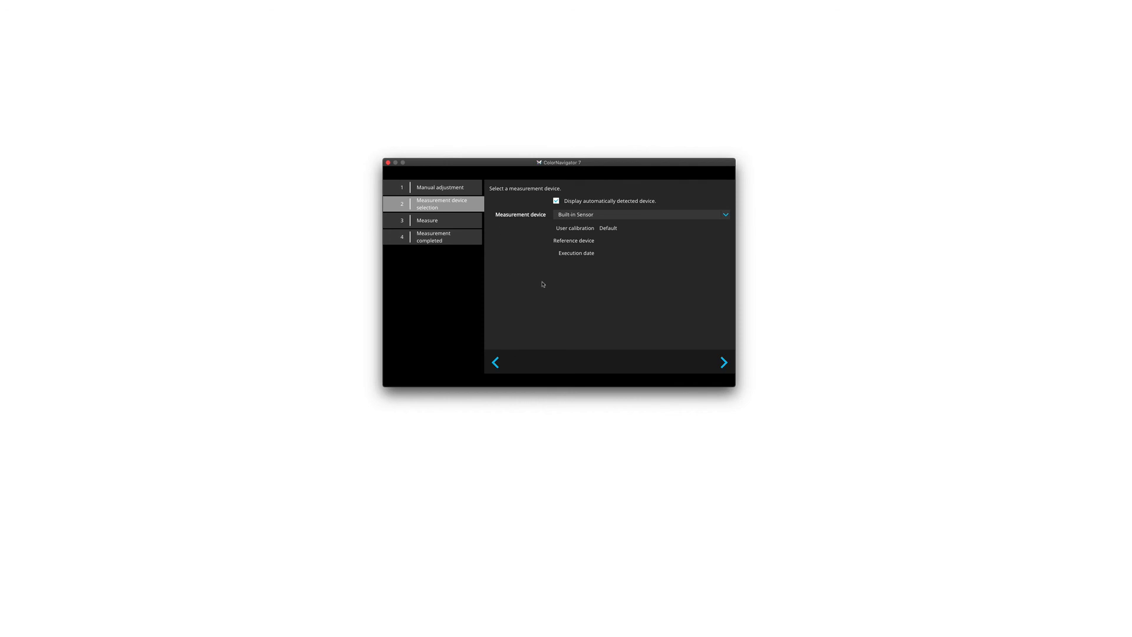
pyautogui.click(722, 363)
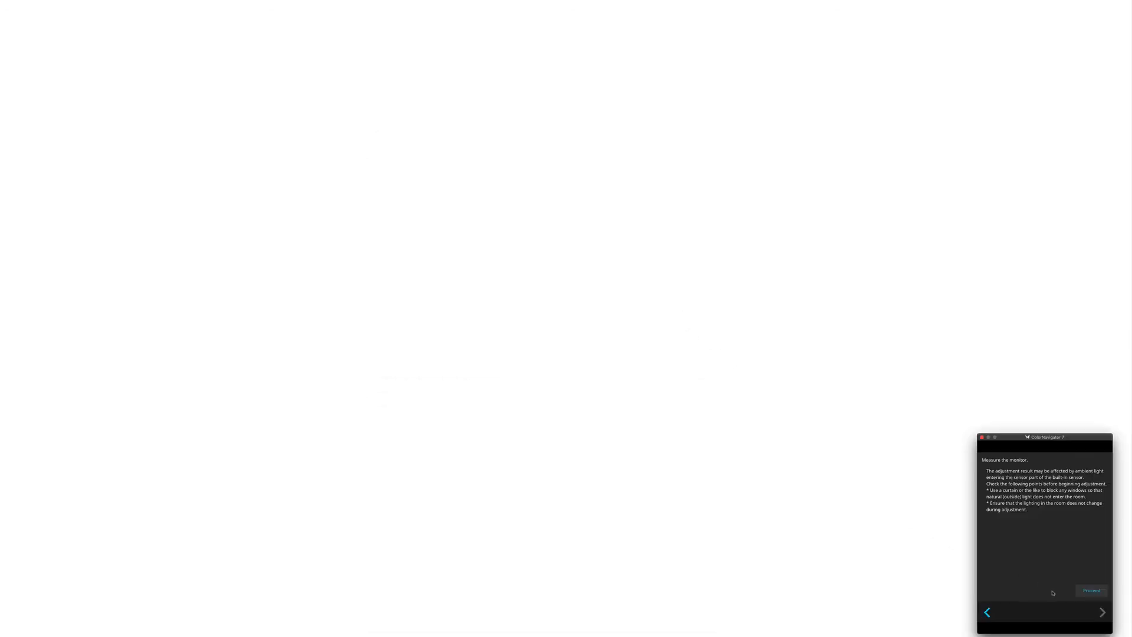
pyautogui.click(1092, 590)
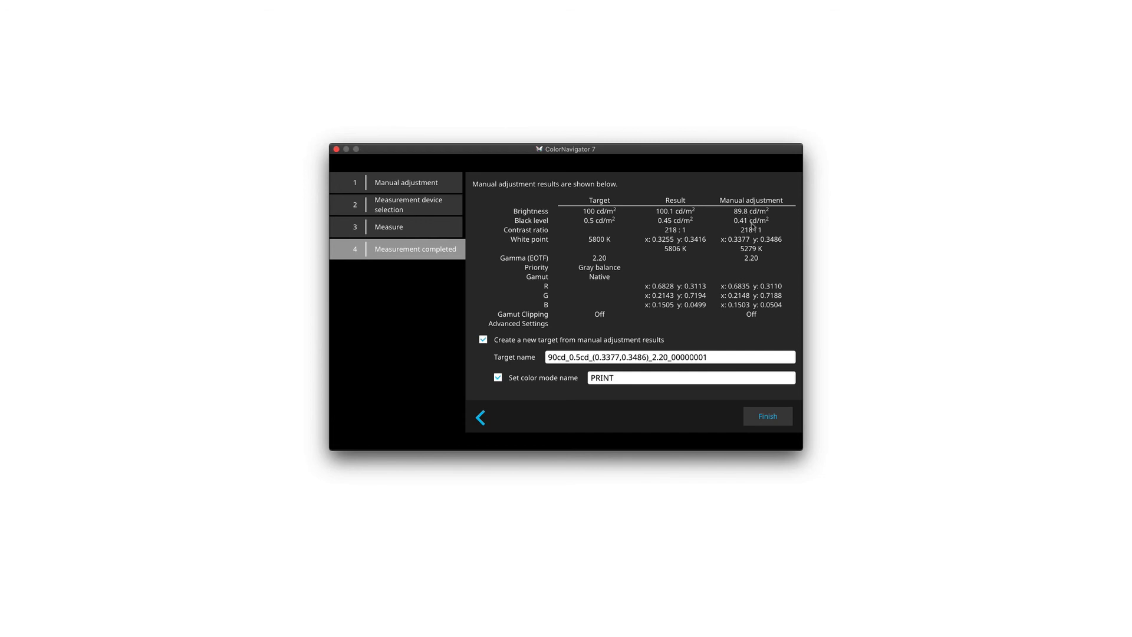
# Name the new target 90cd_0.5cd_AQUARELLE RAG, keep PRINT as the color mode name, and finish the manual adjustment.
pyautogui.click(714, 358)
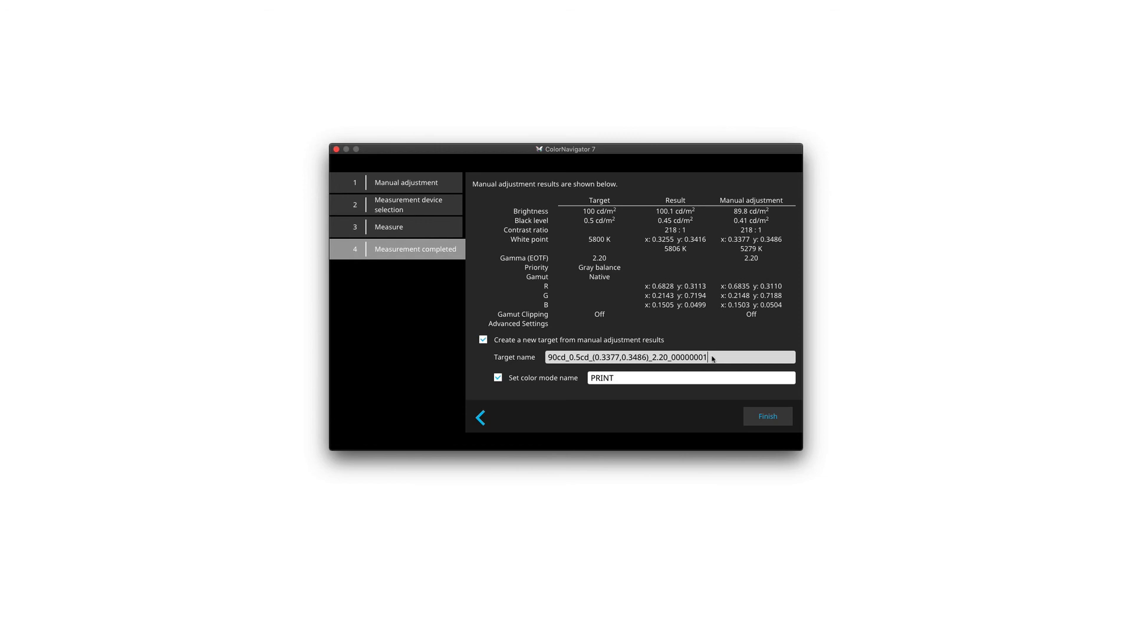
pyautogui.moveTo(713, 358); pyautogui.dragTo(593, 361)
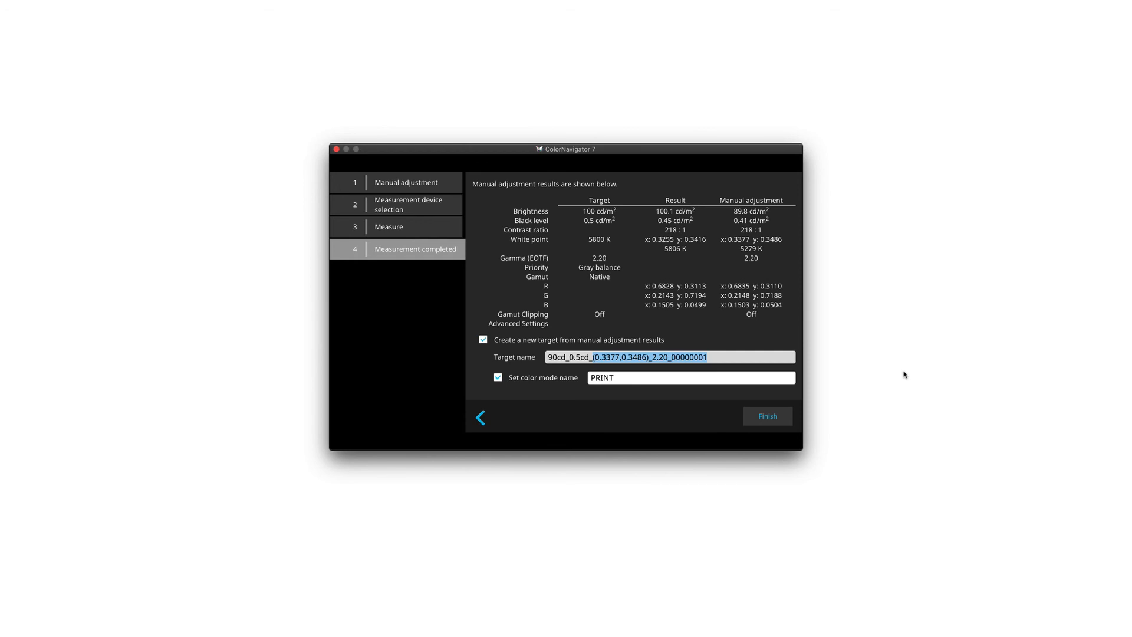
pyautogui.write('AQ')
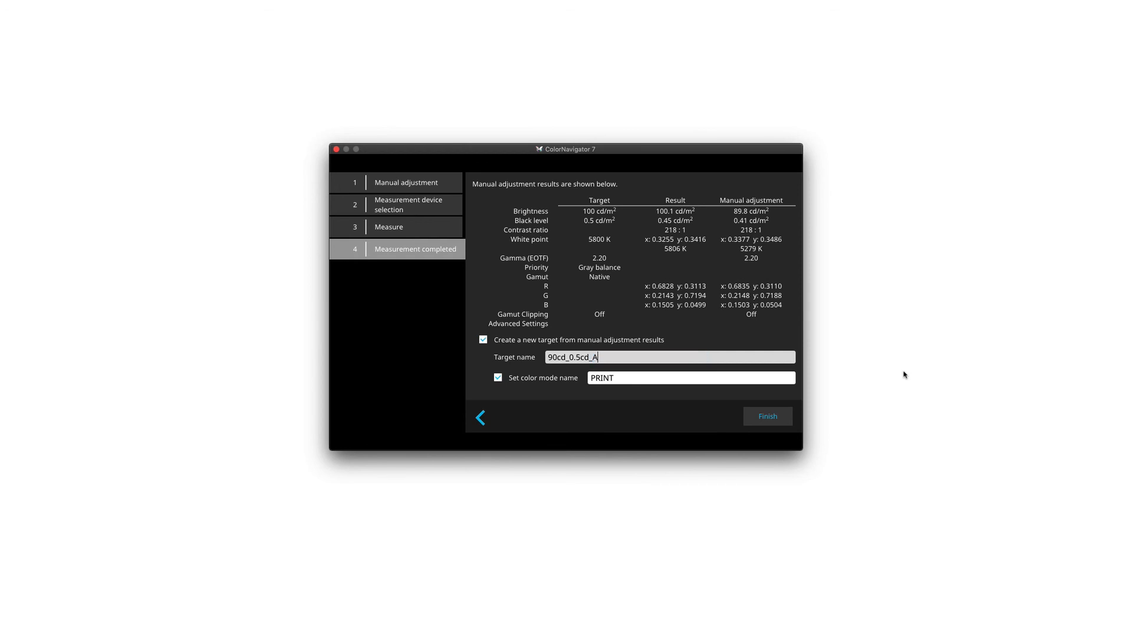
pyautogui.write('UARELLE RAG')
pyautogui.click(758, 416)
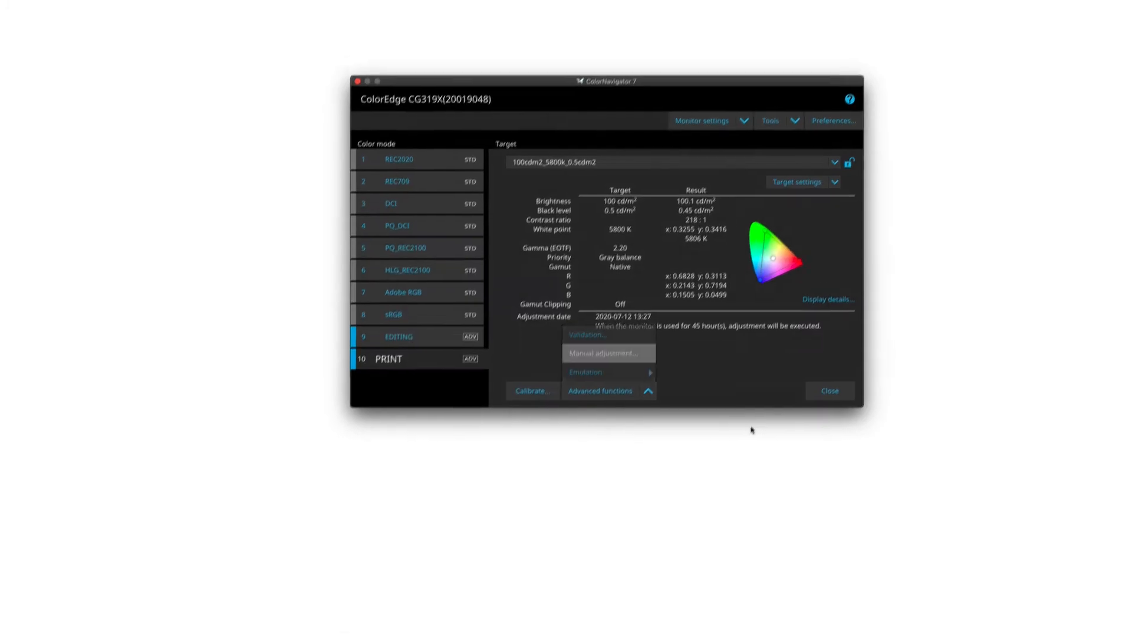